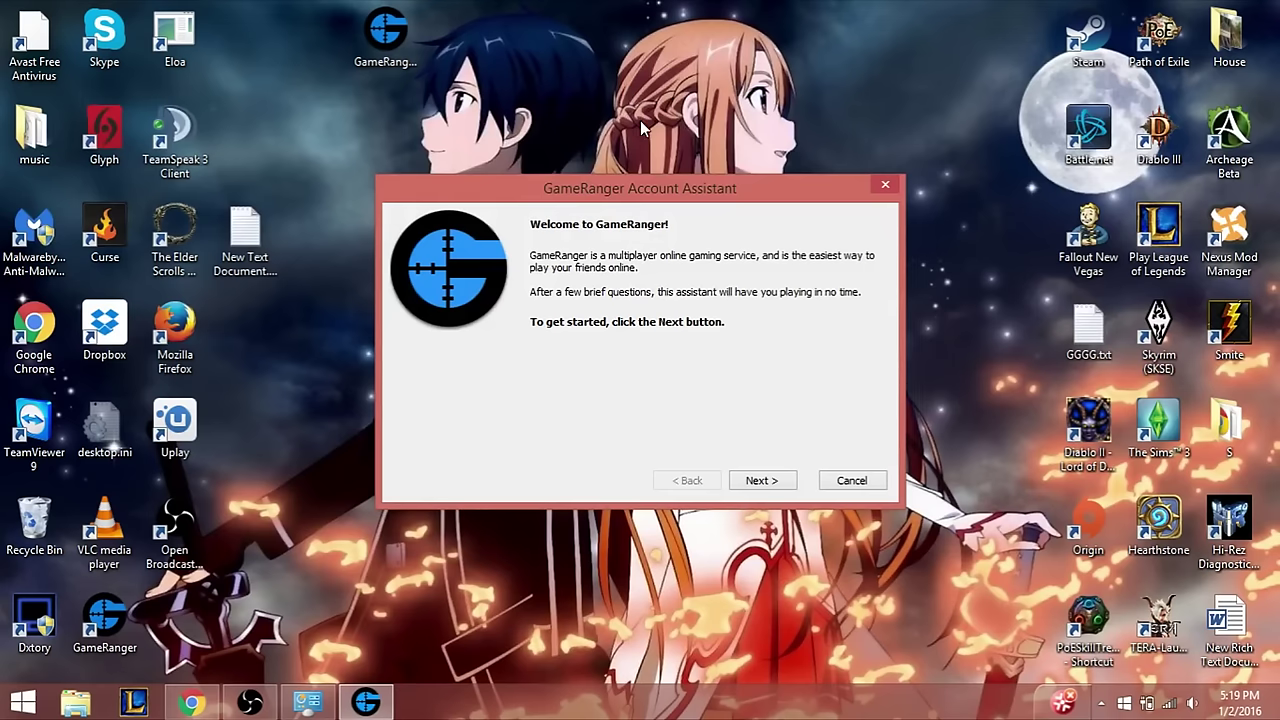
- Move past the welcome page and agree to the GameRanger terms of use
left_click(776, 482)
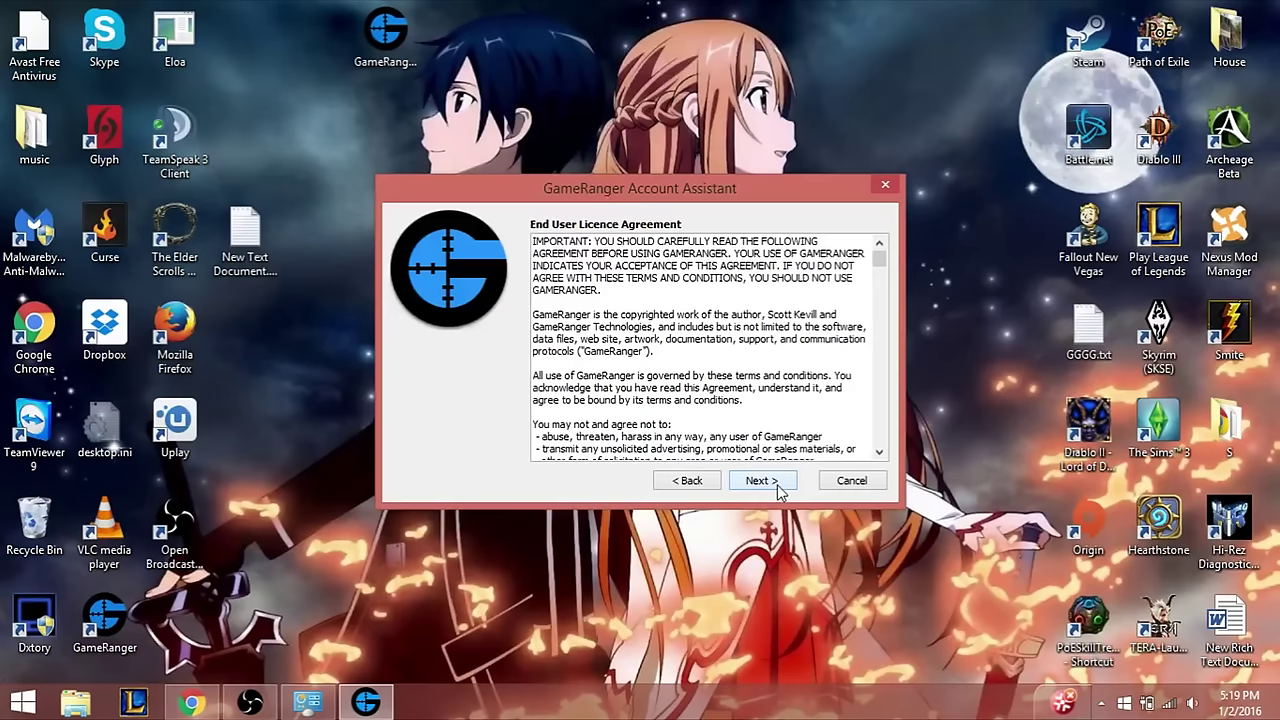
left_click(762, 482)
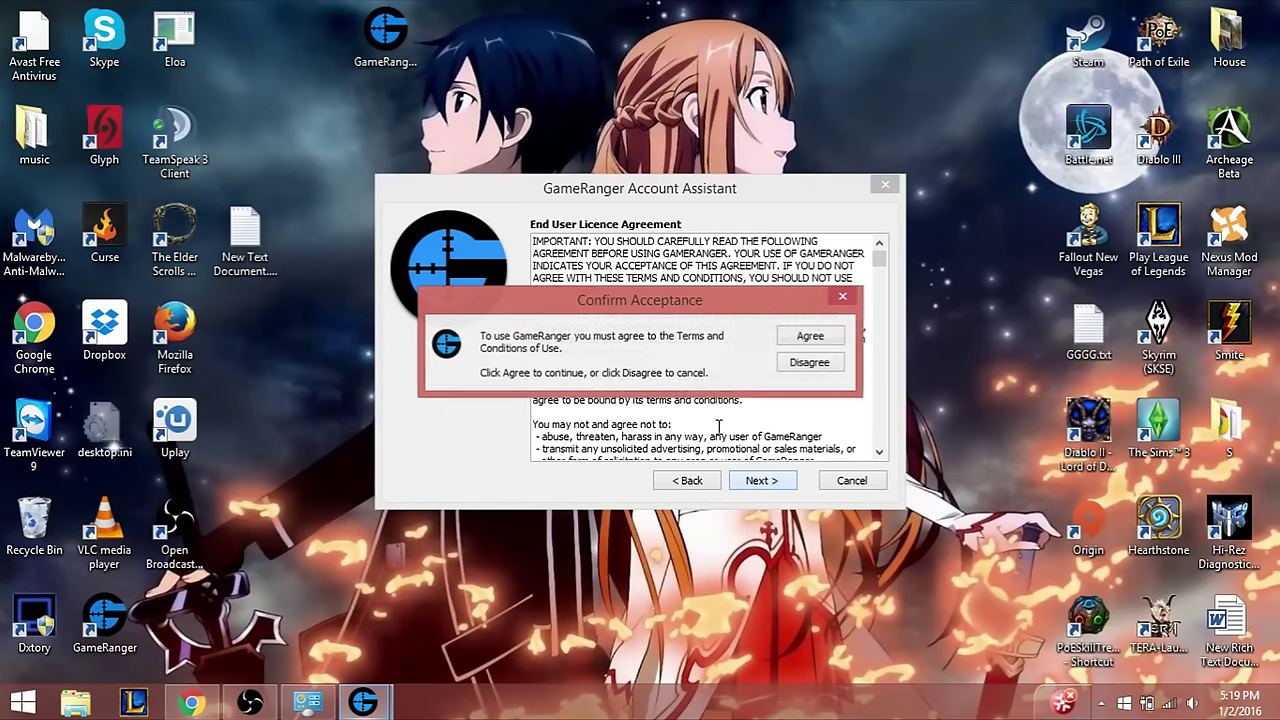
left_click(806, 336)
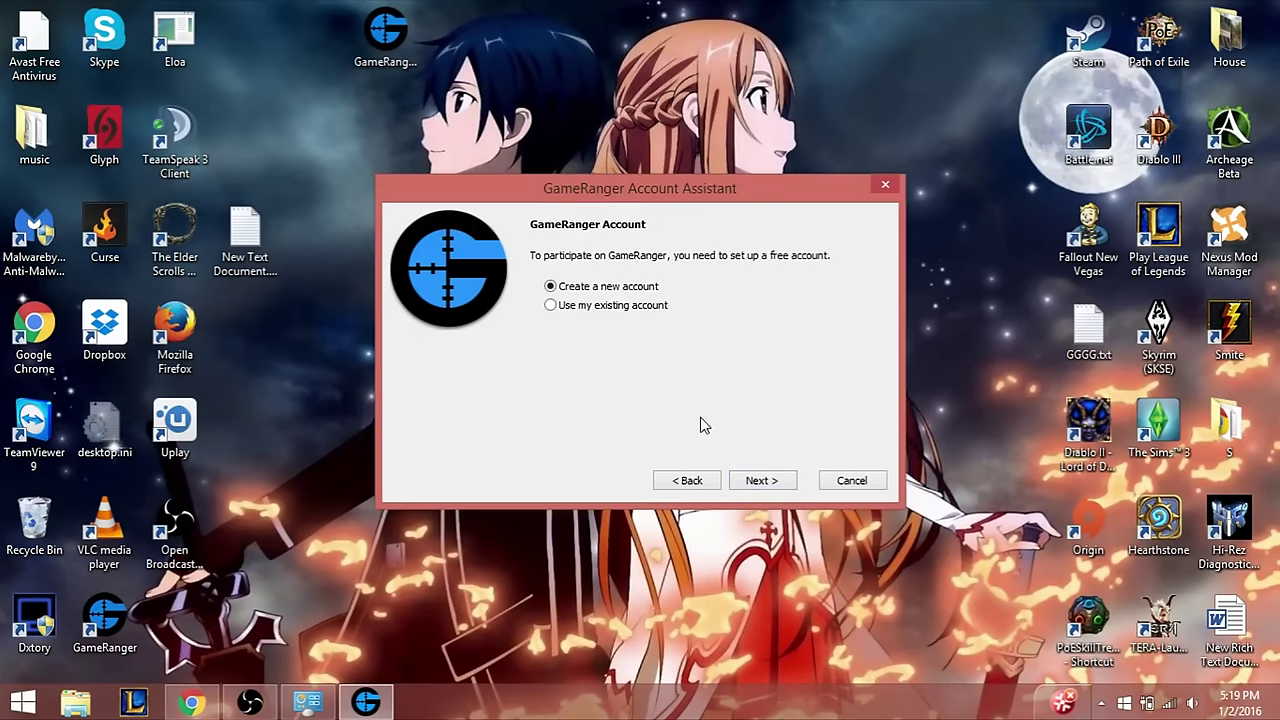
- Return to the account choice page with 'Use my existing account' selected
left_click(768, 482)
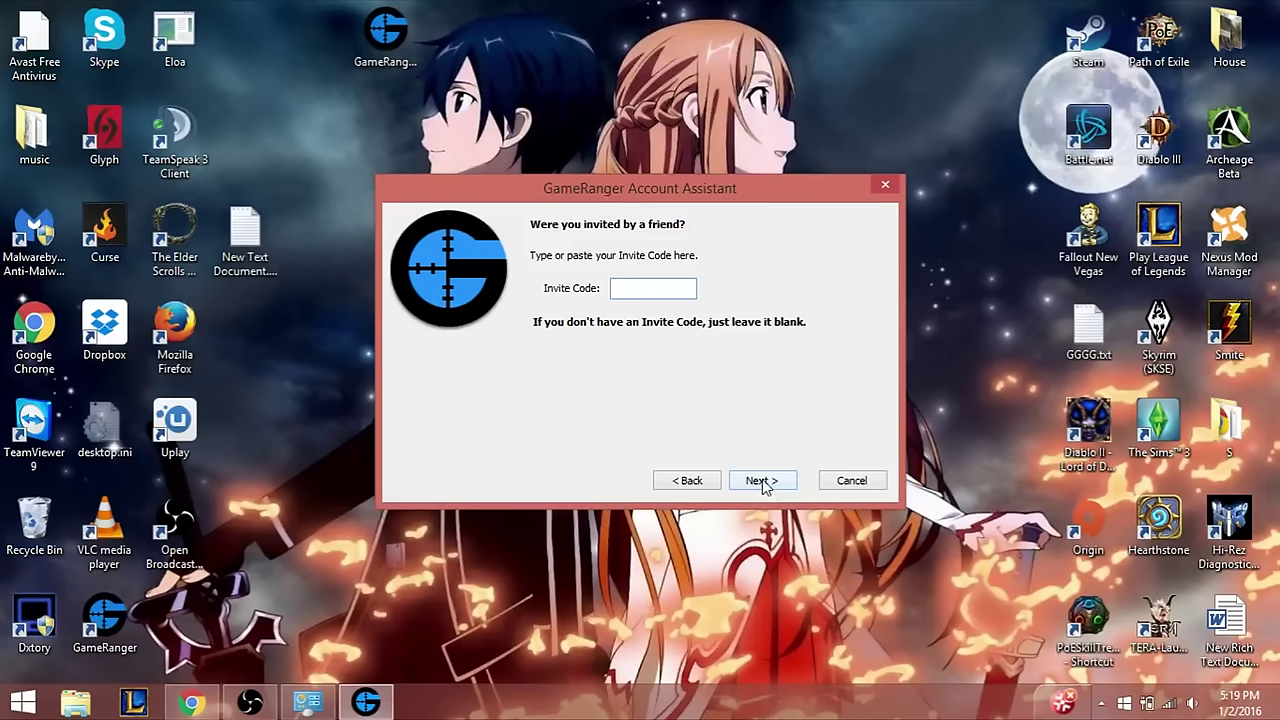
left_click(762, 482)
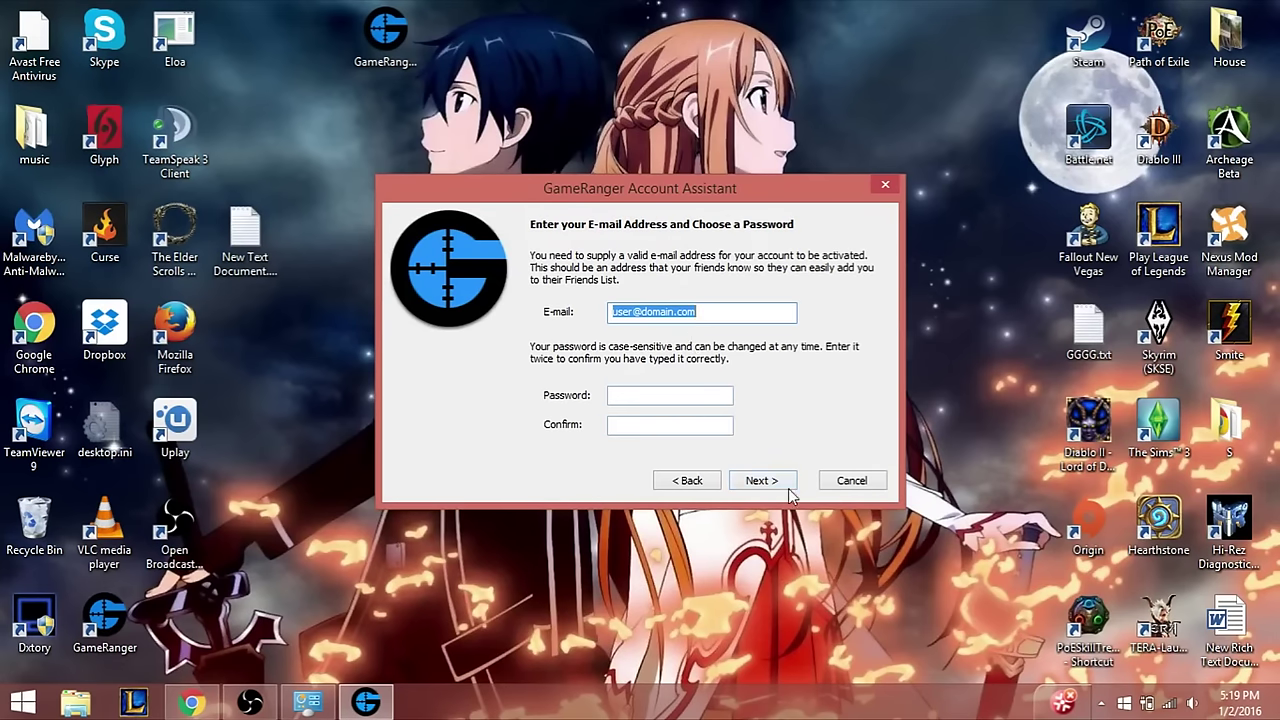
left_click(692, 480)
left_click(692, 480)
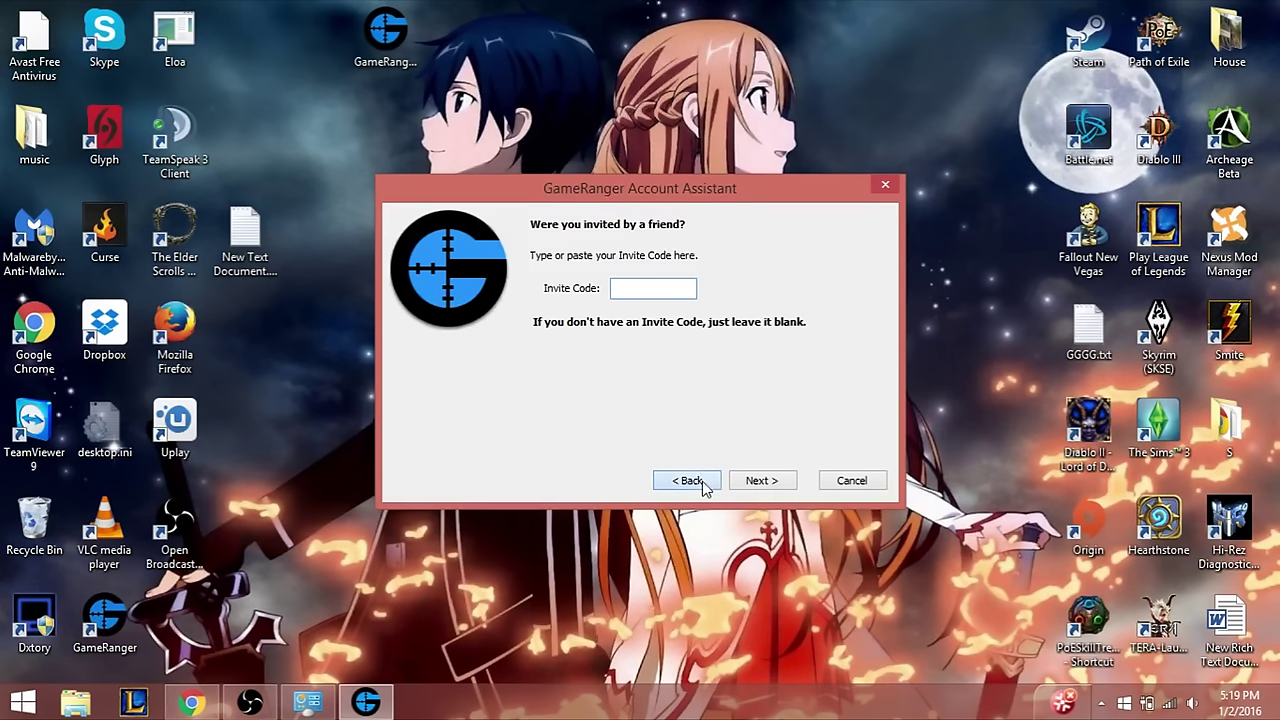
- Sign in with the existing account's e-mail address and password
left_click(764, 480)
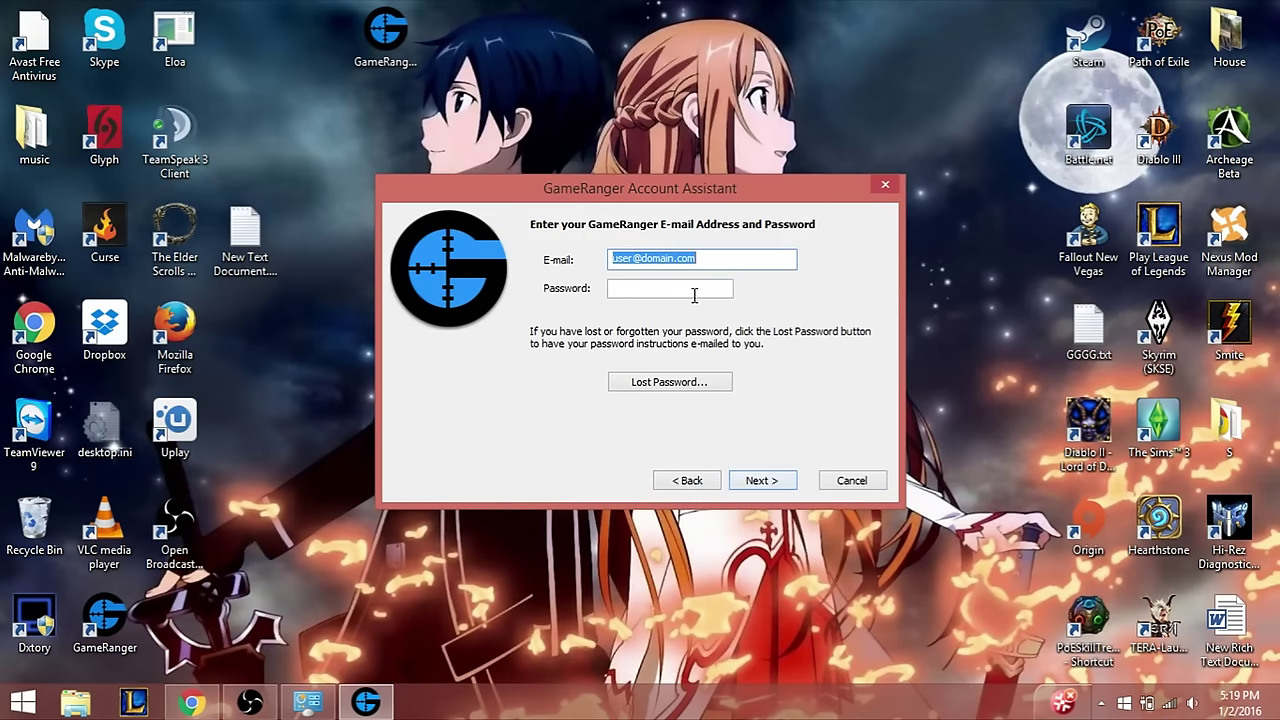
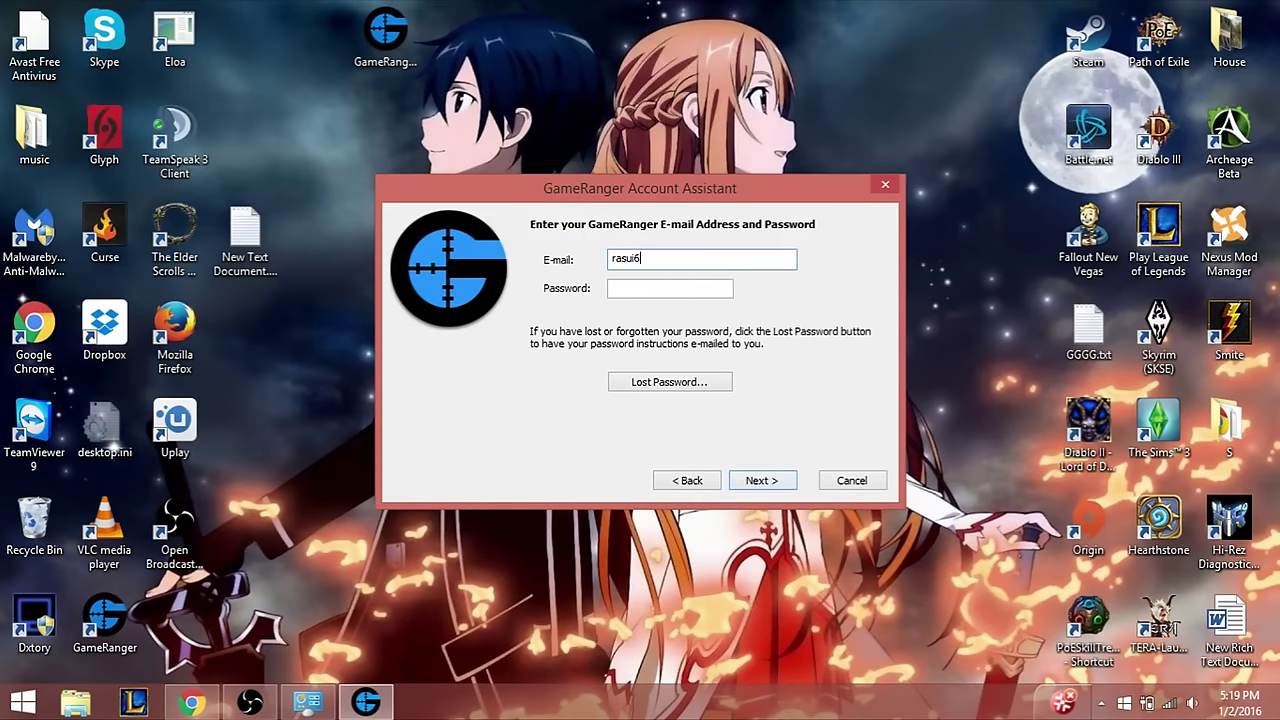
left_click(674, 288)
type("****")
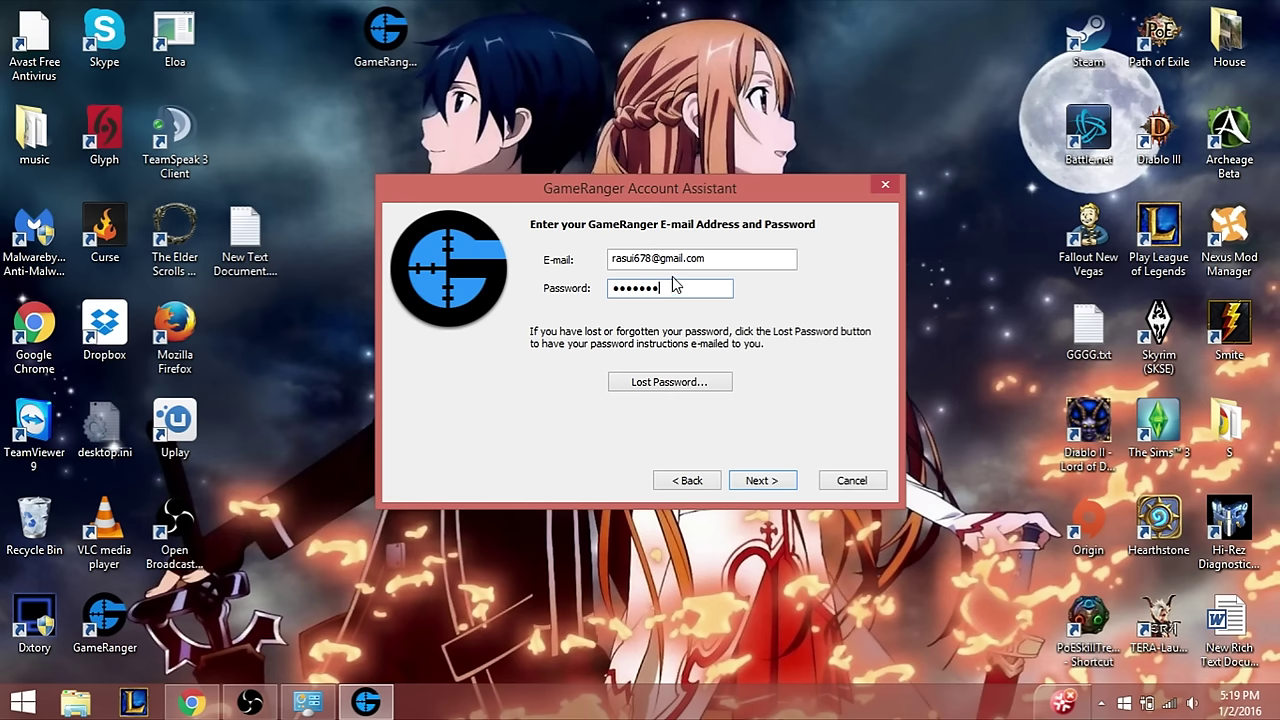
left_click(776, 484)
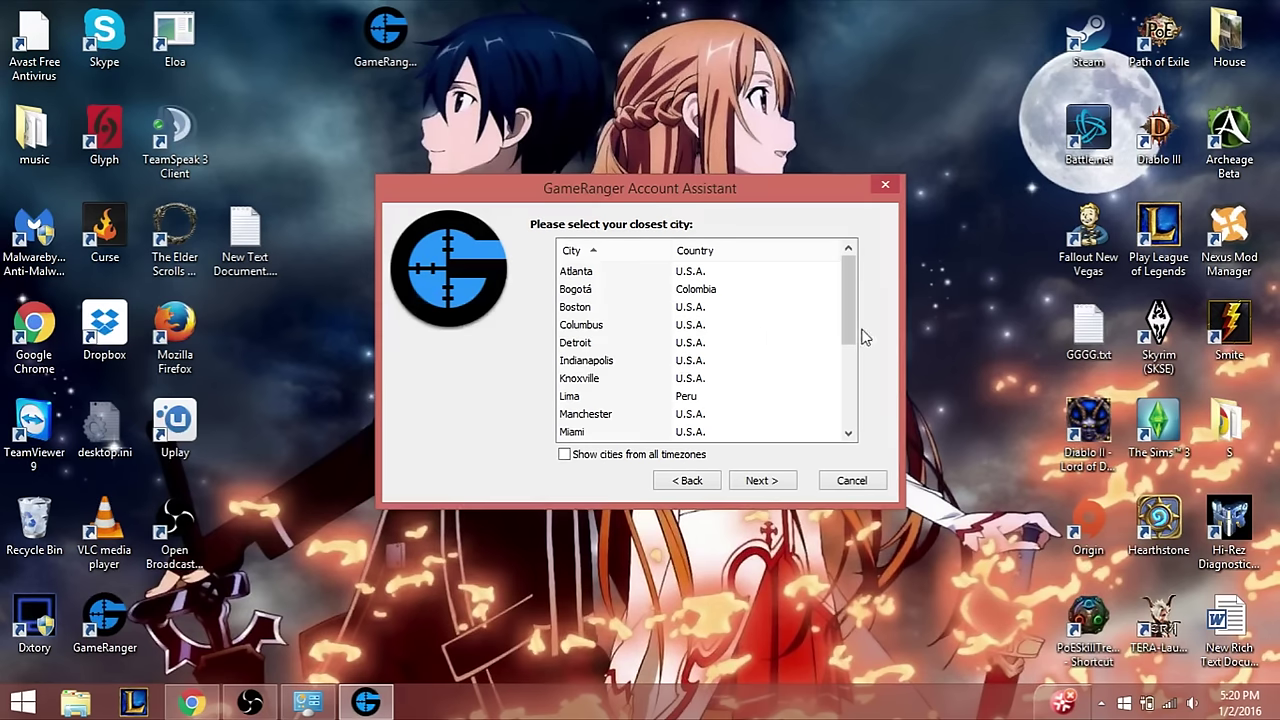
- Choose New York as the closest city and continue to the Log In page
left_click_drag(854, 321, 850, 364)
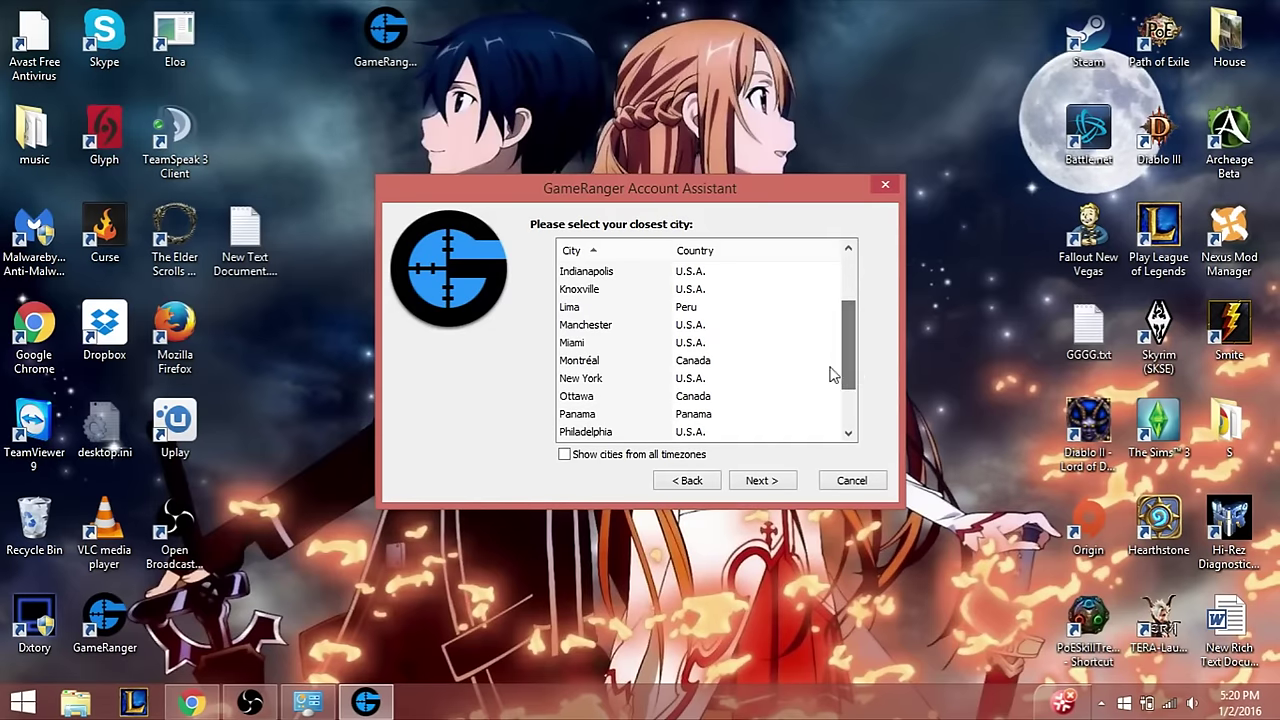
left_click(617, 382)
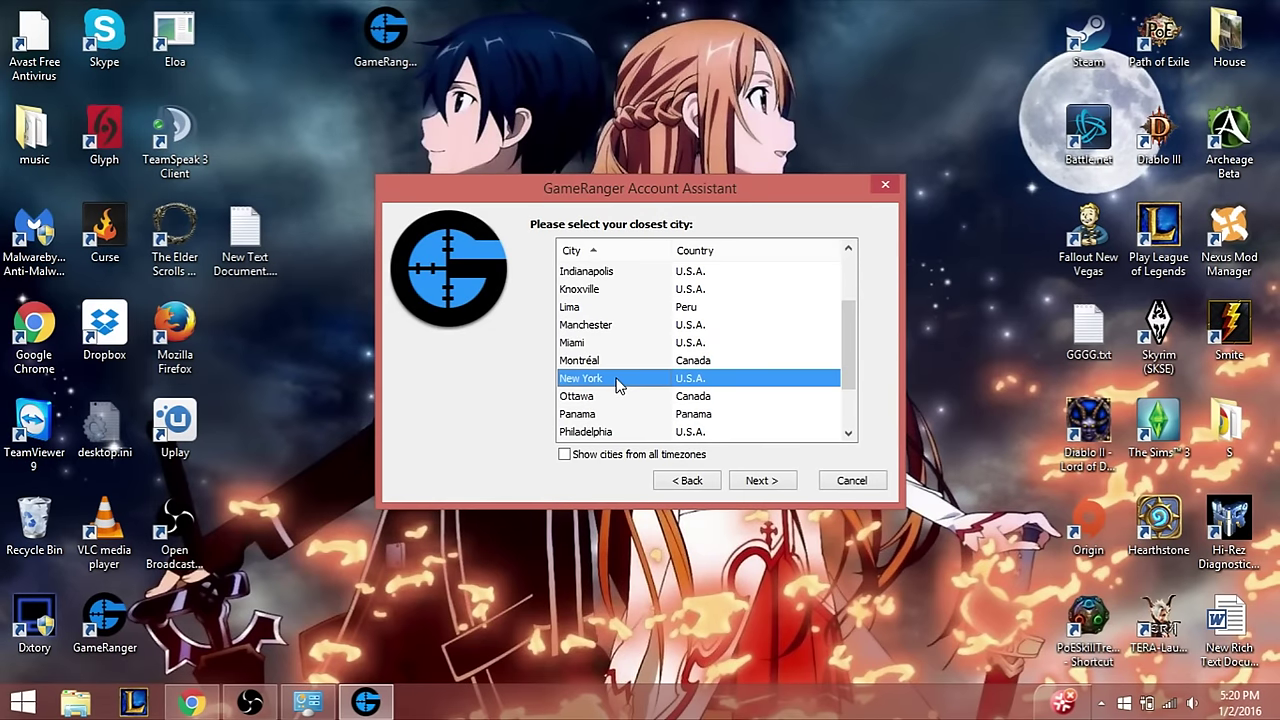
left_click(775, 482)
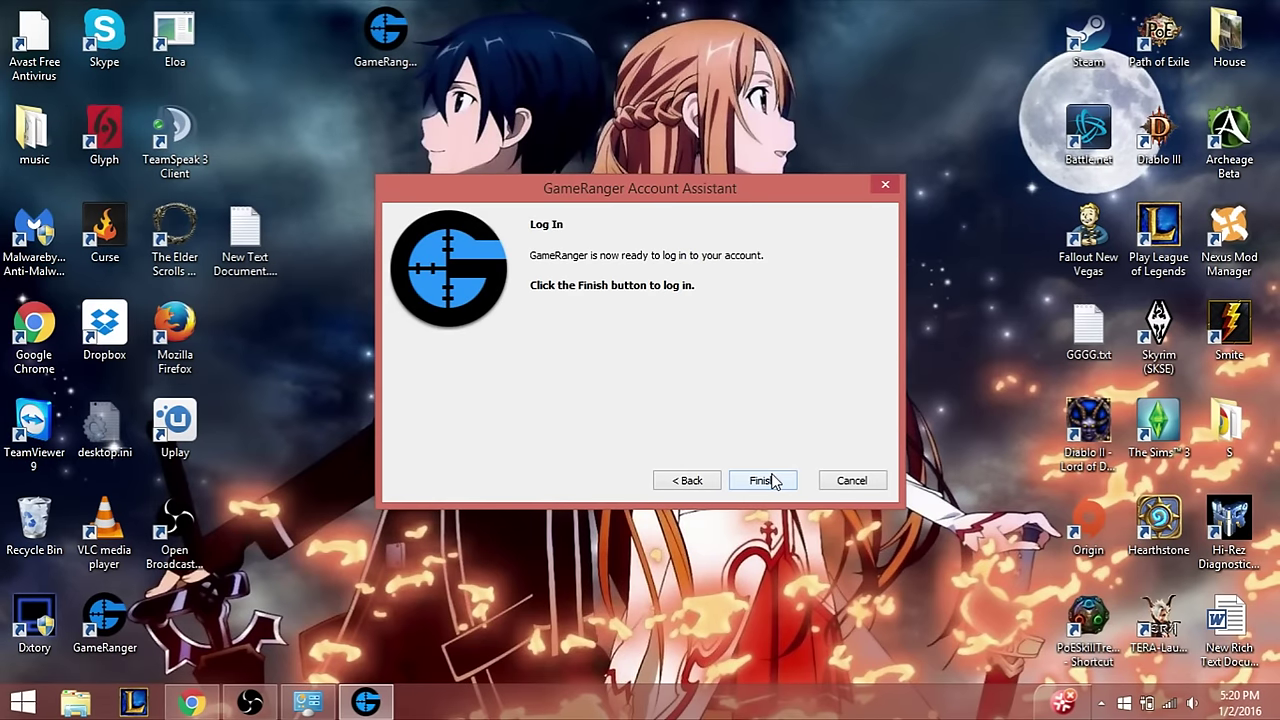
- Log in and filter the room list to My Games, showing 343 of 2882 rooms
left_click(773, 481)
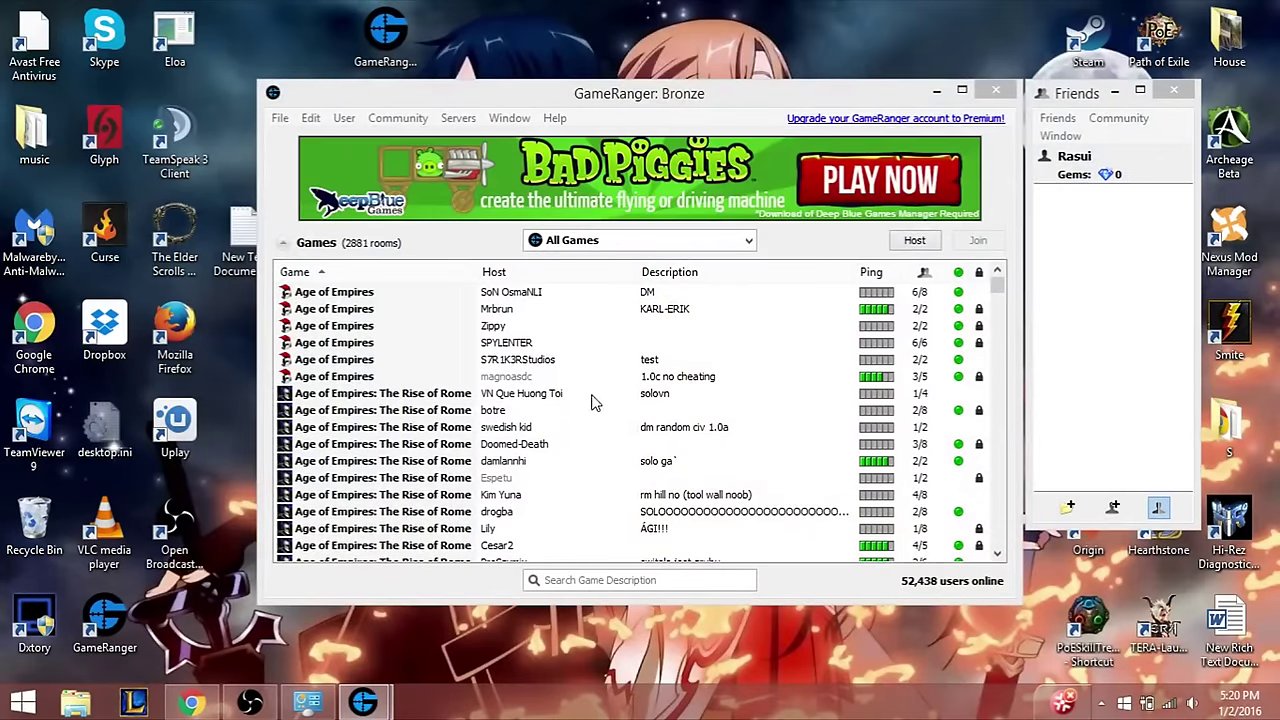
mouse_move(997, 289)
left_mouse_down()
mouse_move(1028, 365)
mouse_move(1033, 483)
mouse_move(1001, 535)
mouse_move(1005, 287)
left_mouse_up()
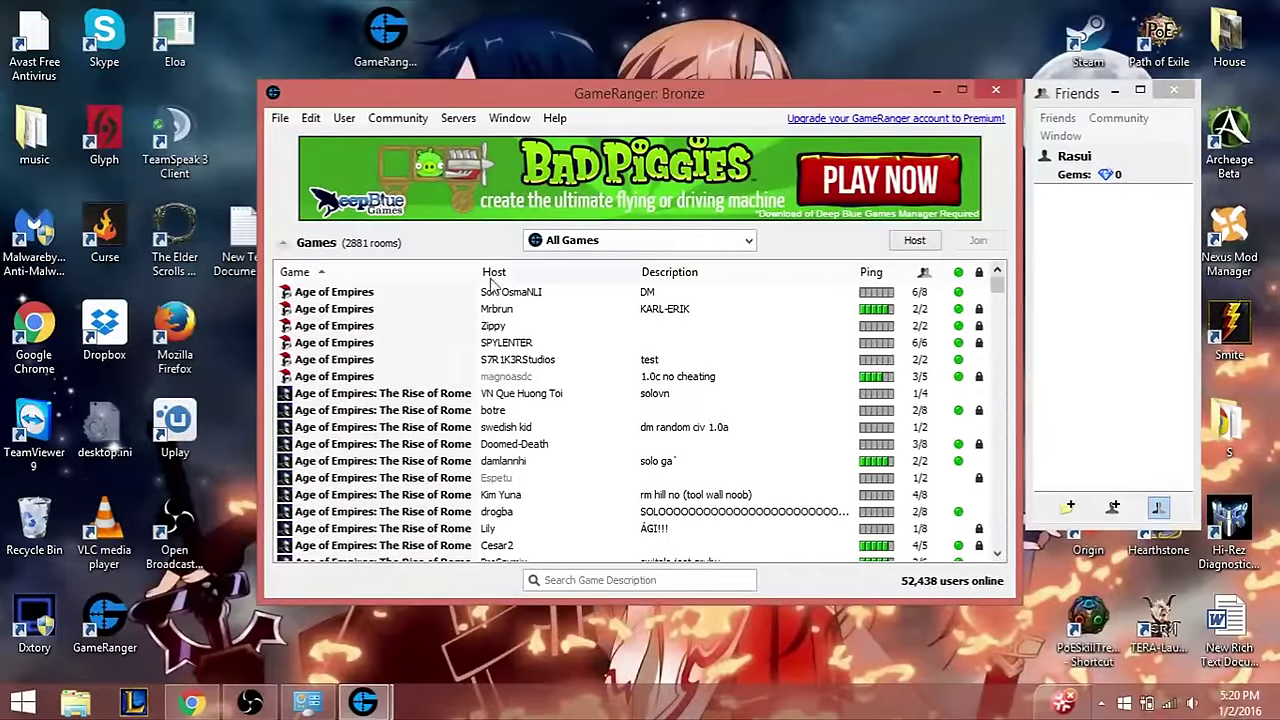
left_click(608, 242)
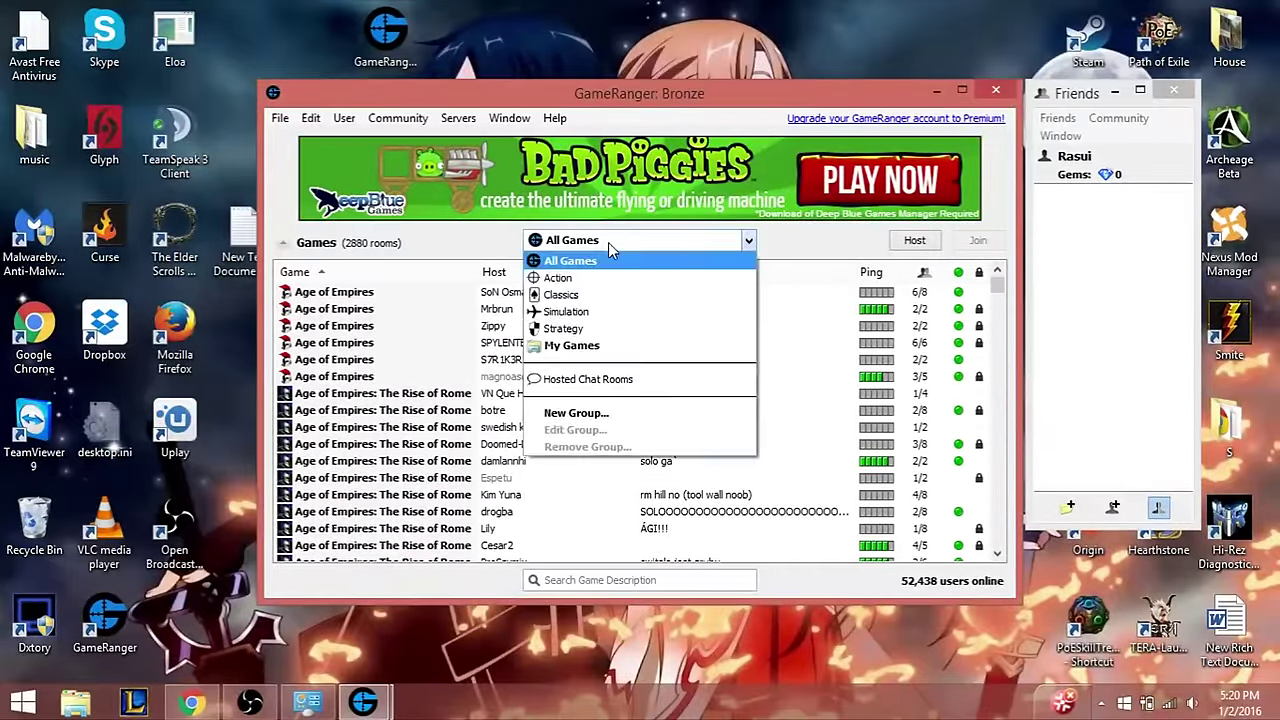
left_click(598, 346)
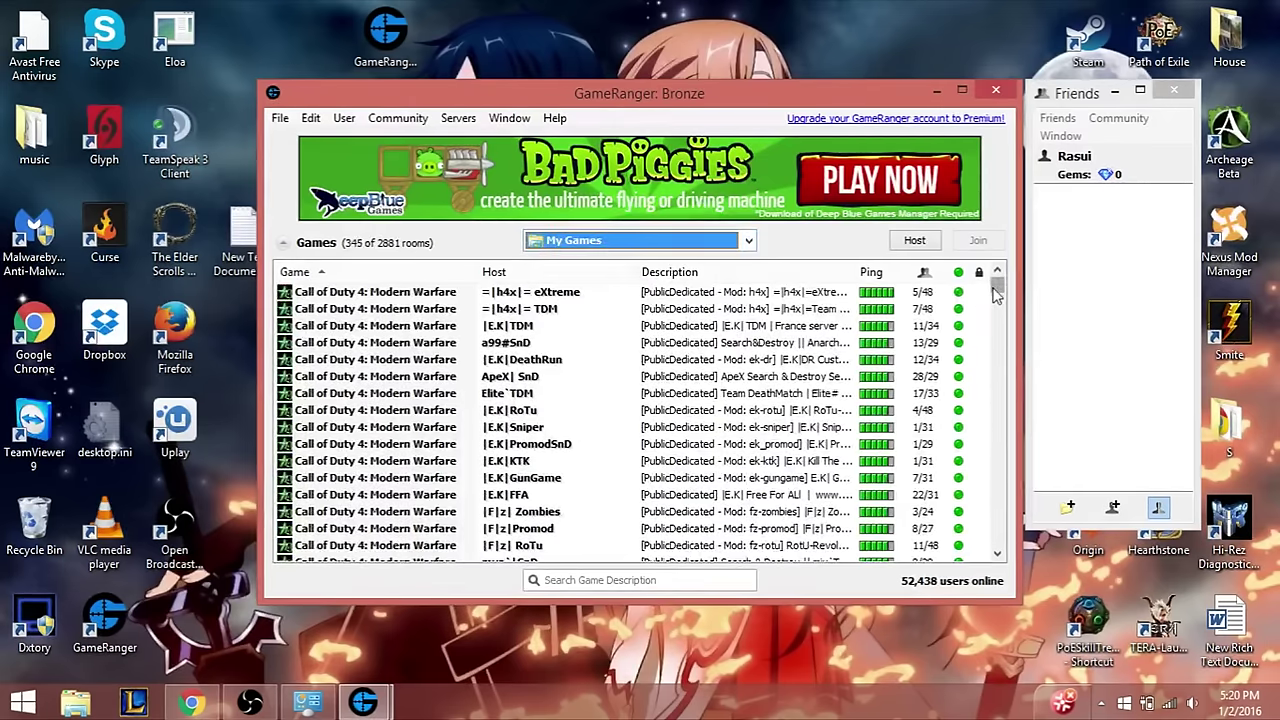
mouse_move(998, 292)
left_mouse_down()
mouse_move(1006, 440)
mouse_move(1022, 292)
left_mouse_up()
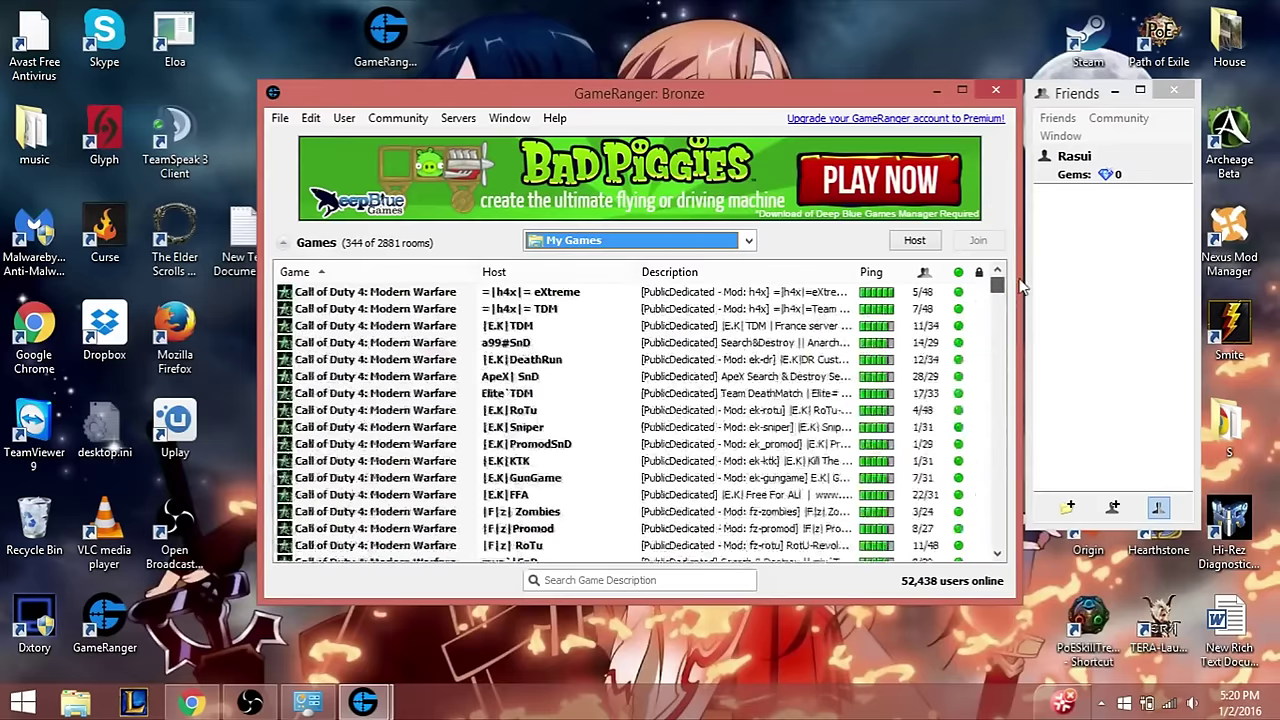
left_click(749, 243)
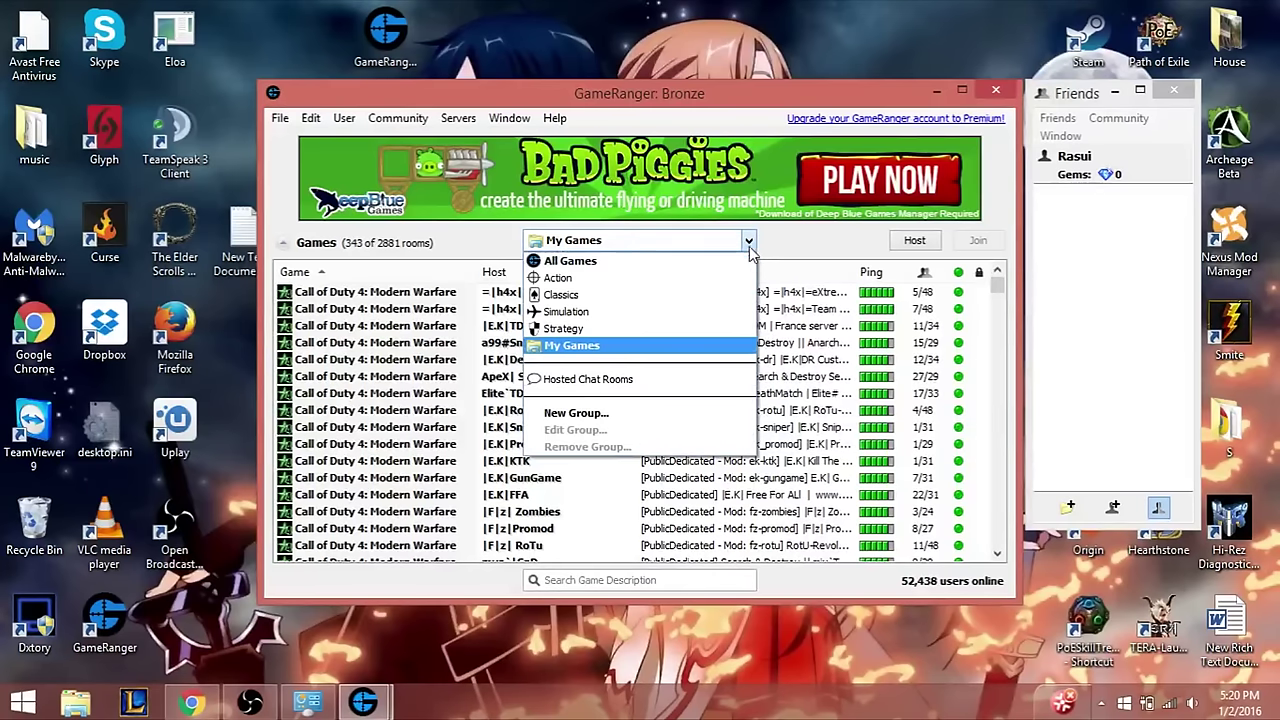
- Create a 'Star Wars' game group with Star Wars Battlefront II, leaving 205 rooms listed
left_click(667, 418)
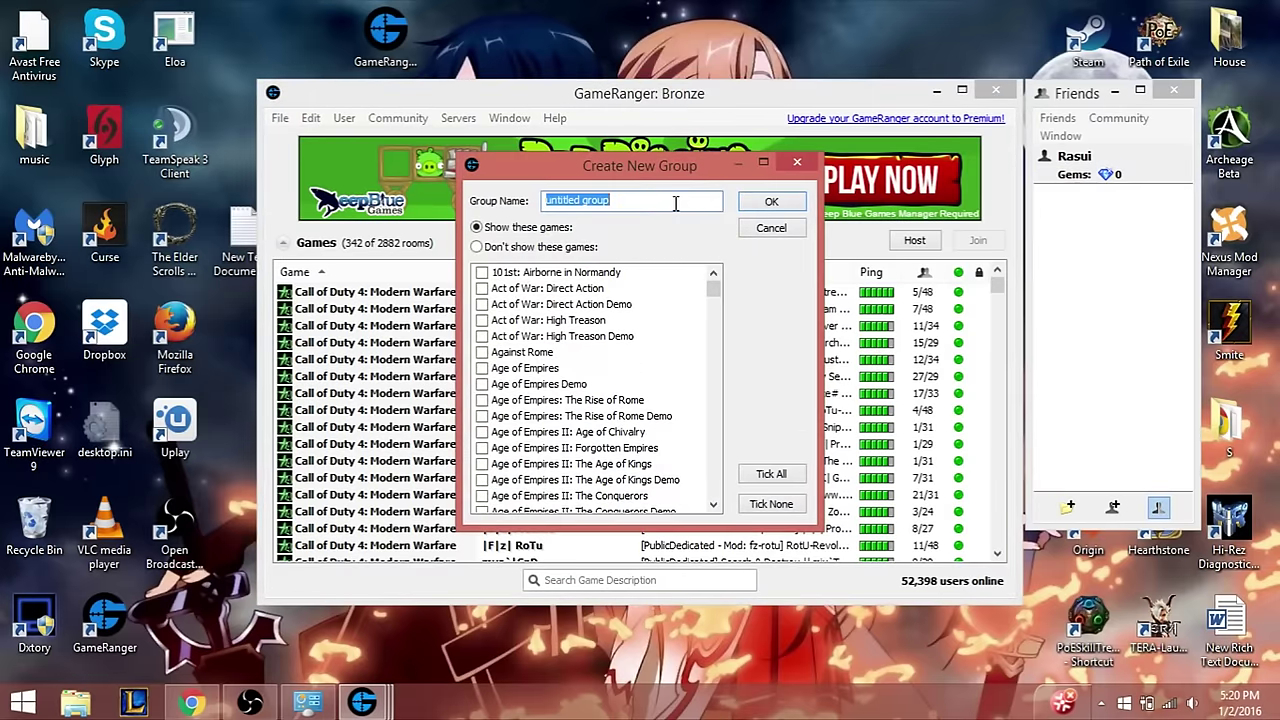
type("Star Wars")
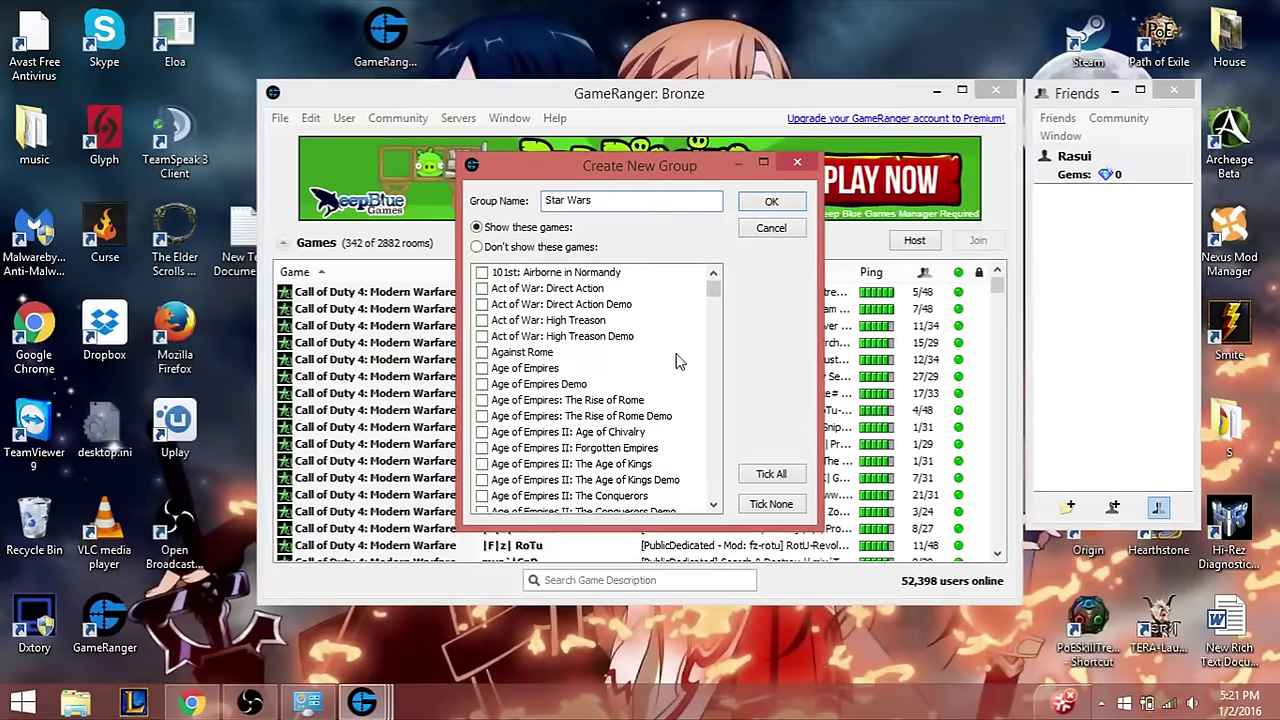
left_click_drag(717, 297, 741, 470)
scroll(741, 470, "up", 5)
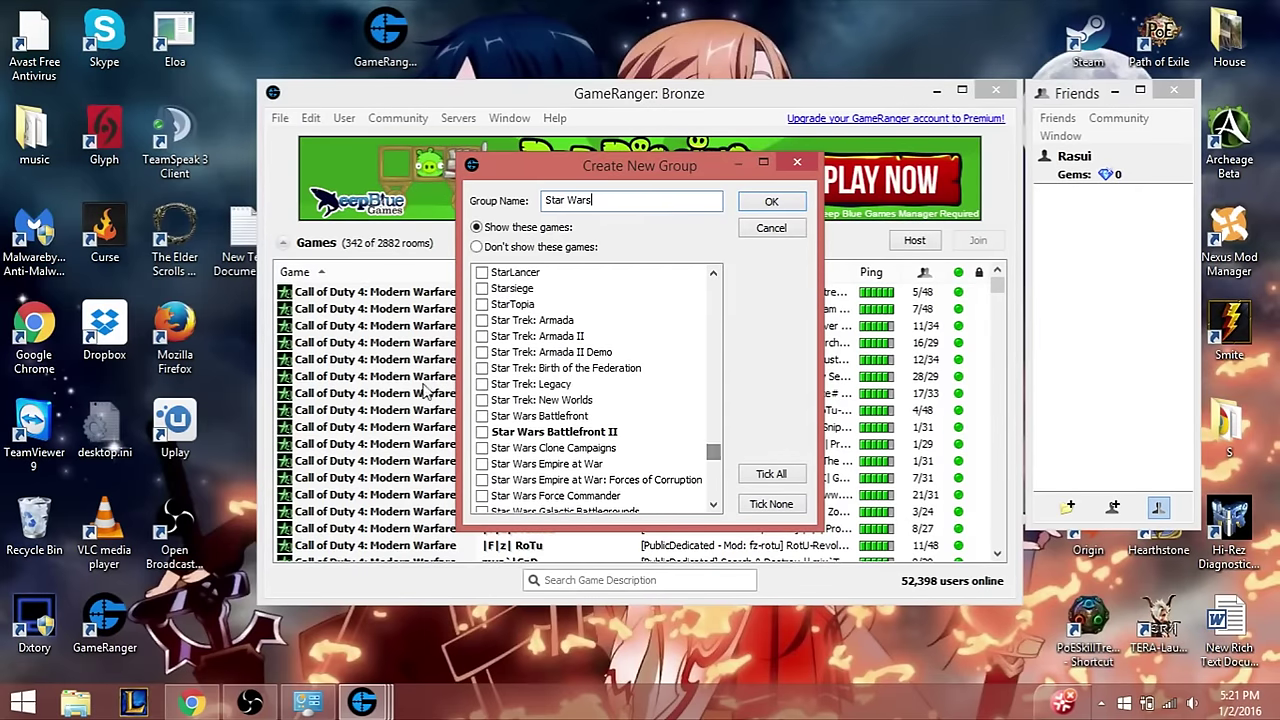
left_click(483, 432)
left_click(771, 204)
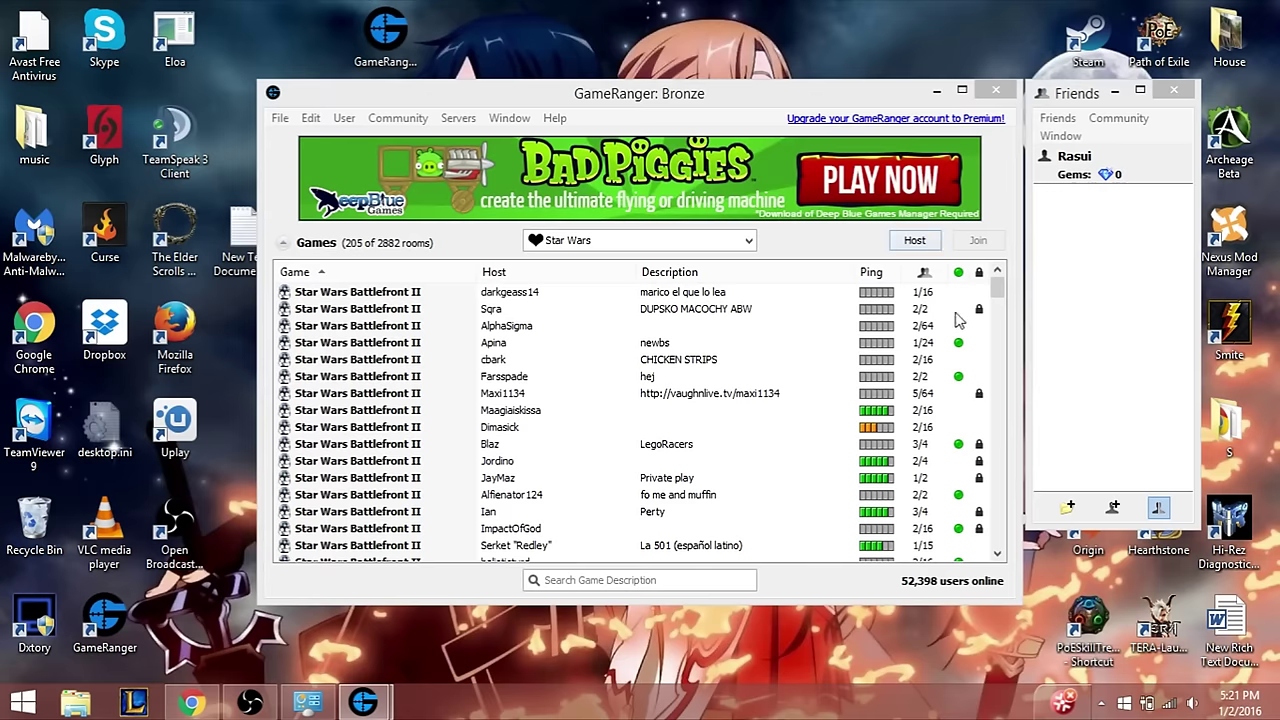
- Sort rooms by player count, busiest first, and enter the {SWAG}USCentral Battlefront II room
scroll(999, 325, "down", 5)
left_click_drag(999, 326, 995, 290)
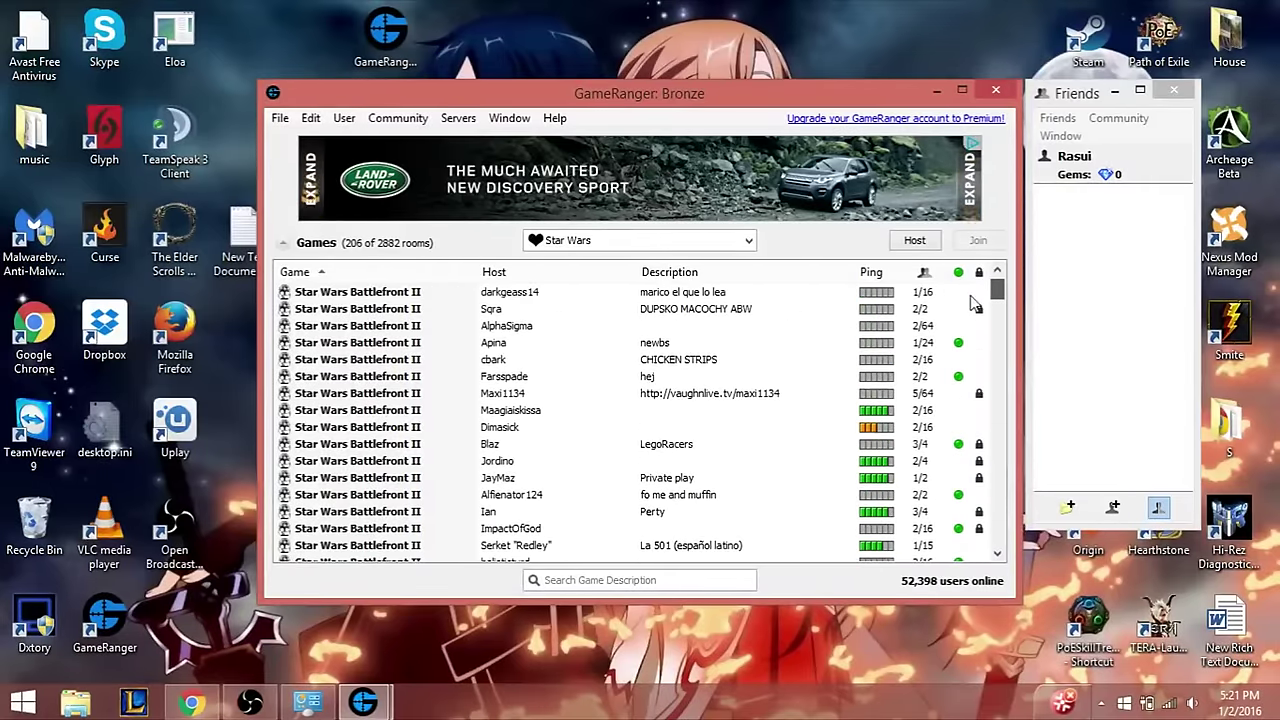
left_click(924, 271)
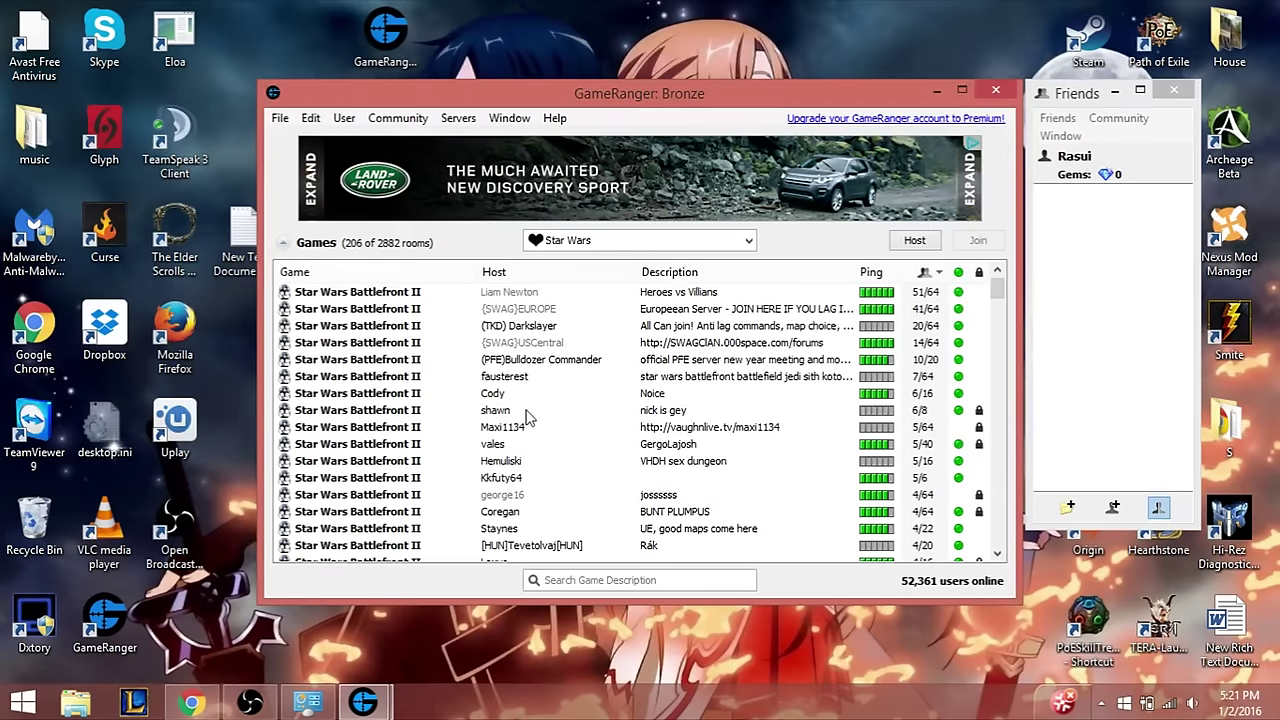
left_click(378, 345)
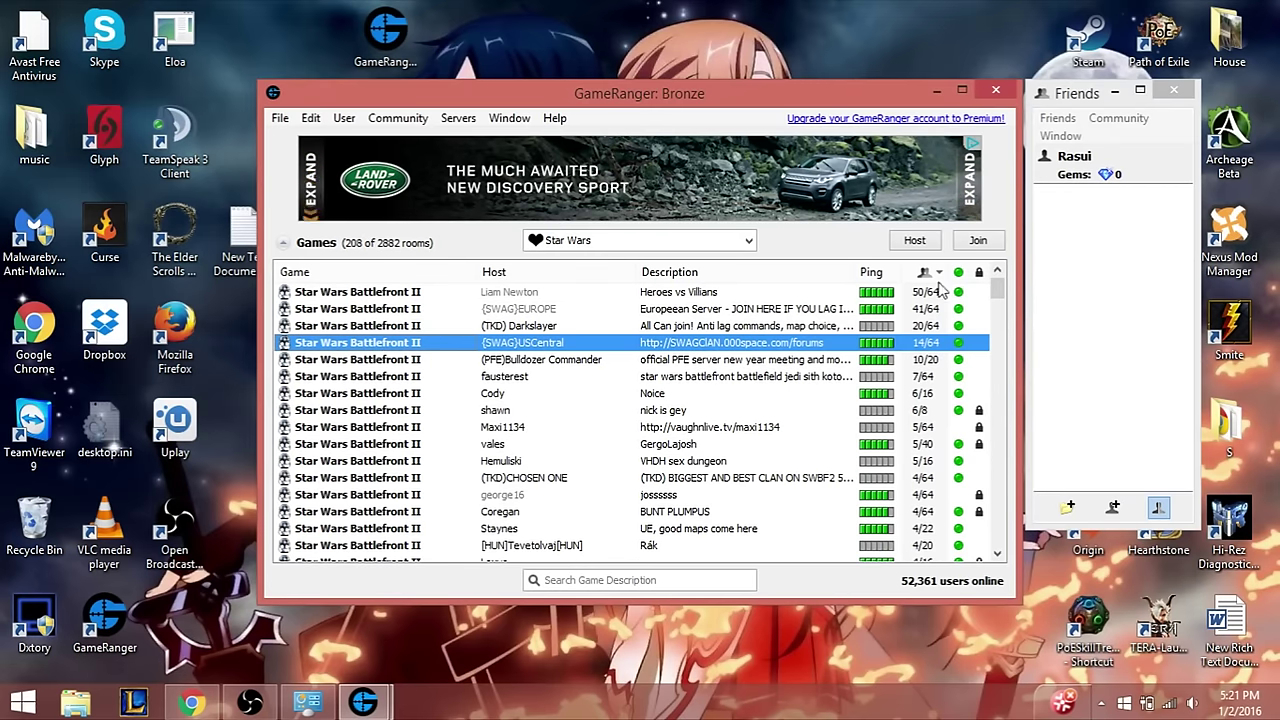
left_click(982, 240)
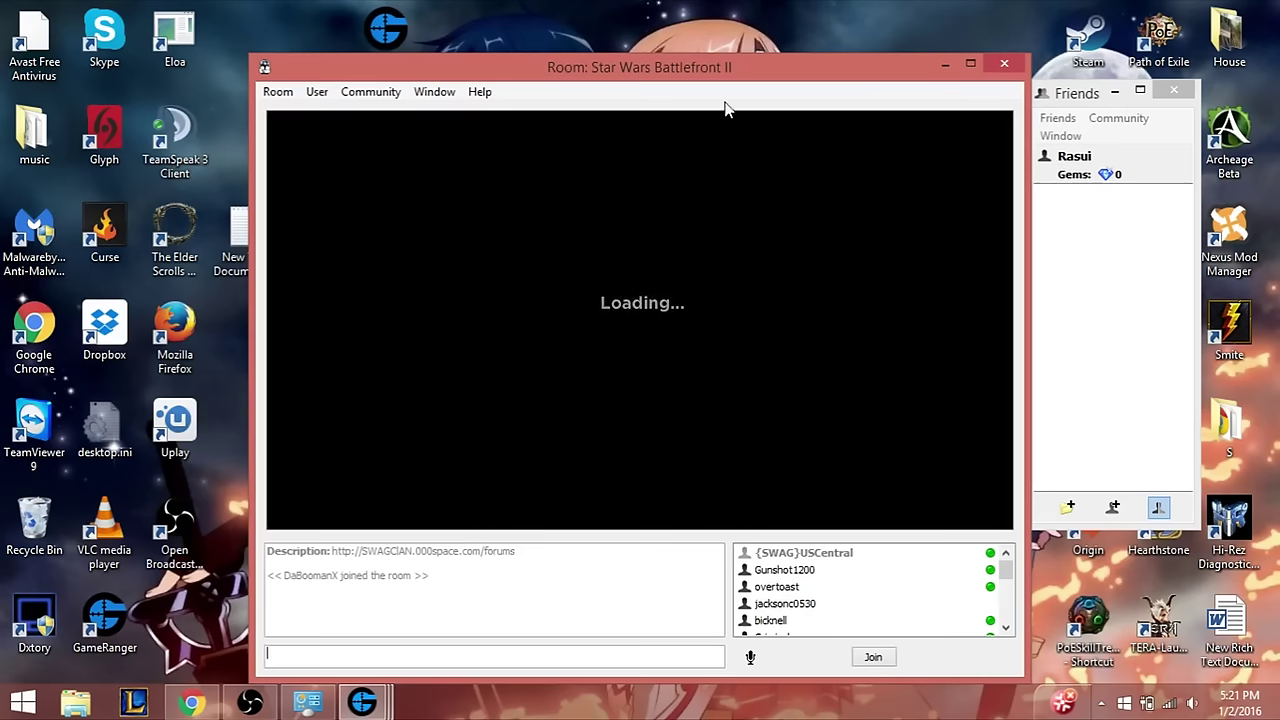
- Join the room's running game to launch Battlefront II on the Yavin 4 Conquest map
left_click(870, 658)
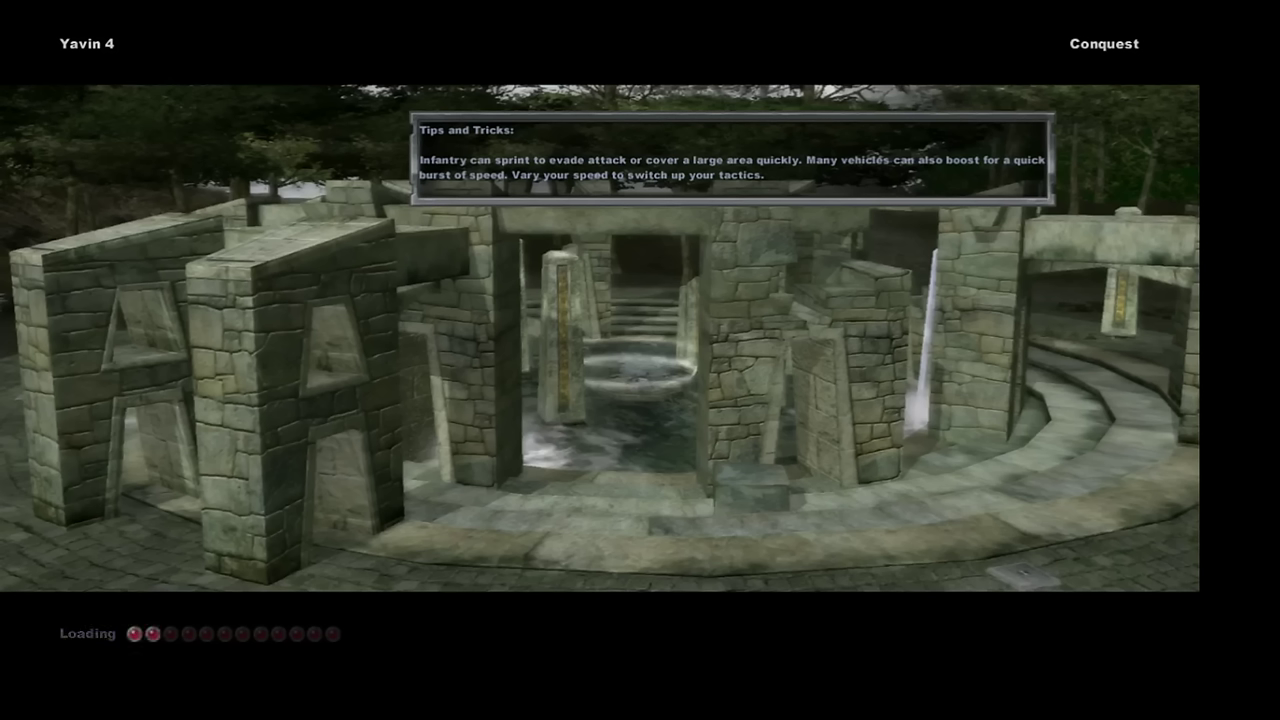
- Return to the loaded game, auto-assign to a team, and spawn as a Clone Trooper
key("alt+Tab")
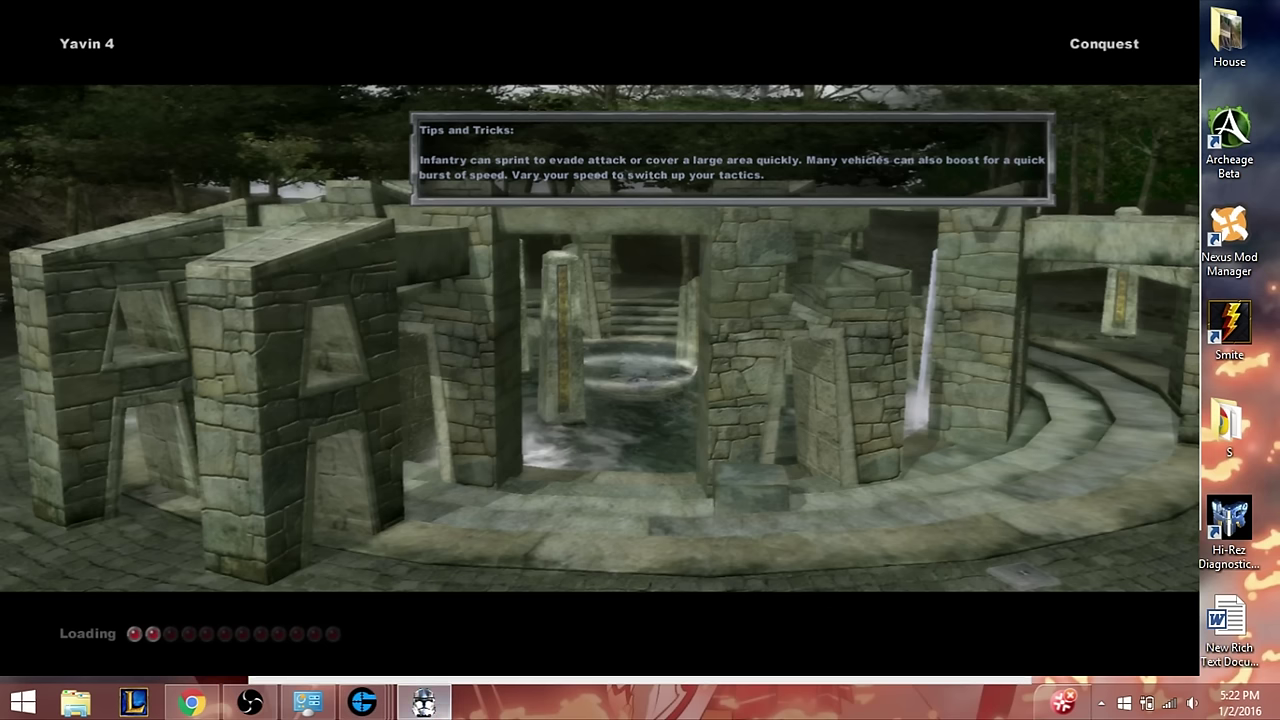
left_click(424, 703)
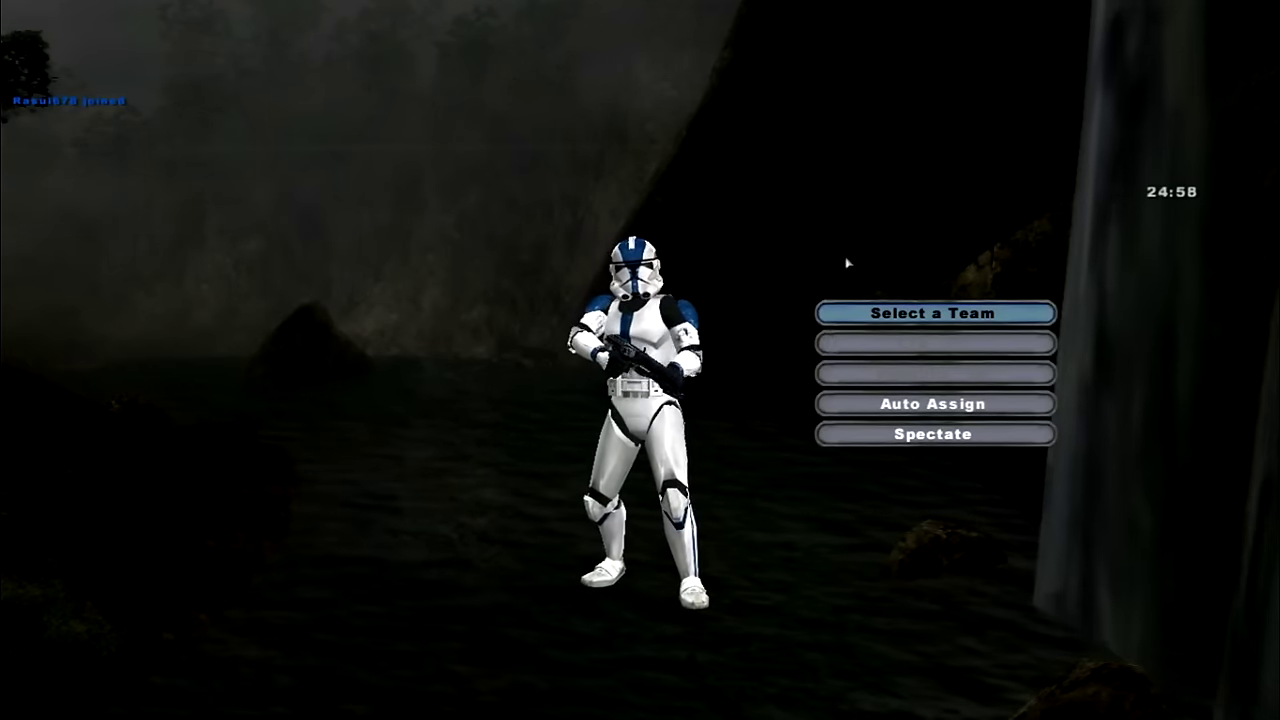
left_click(932, 404)
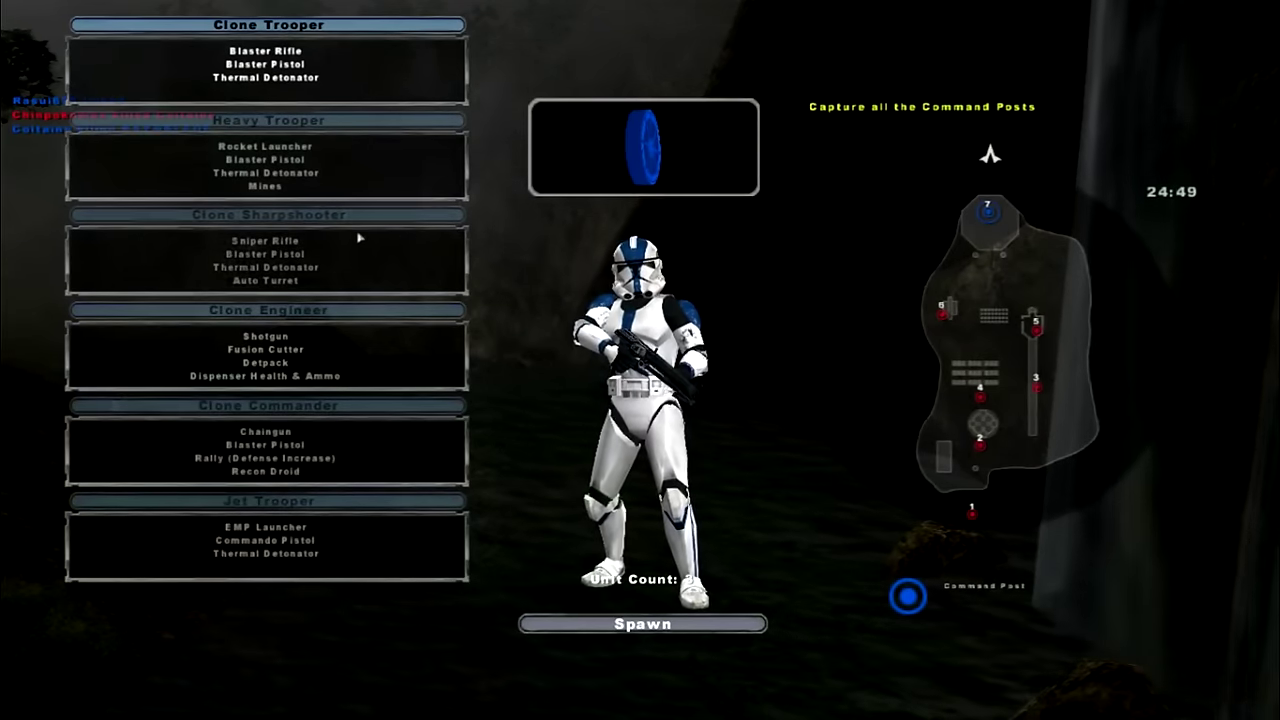
left_click(531, 623)
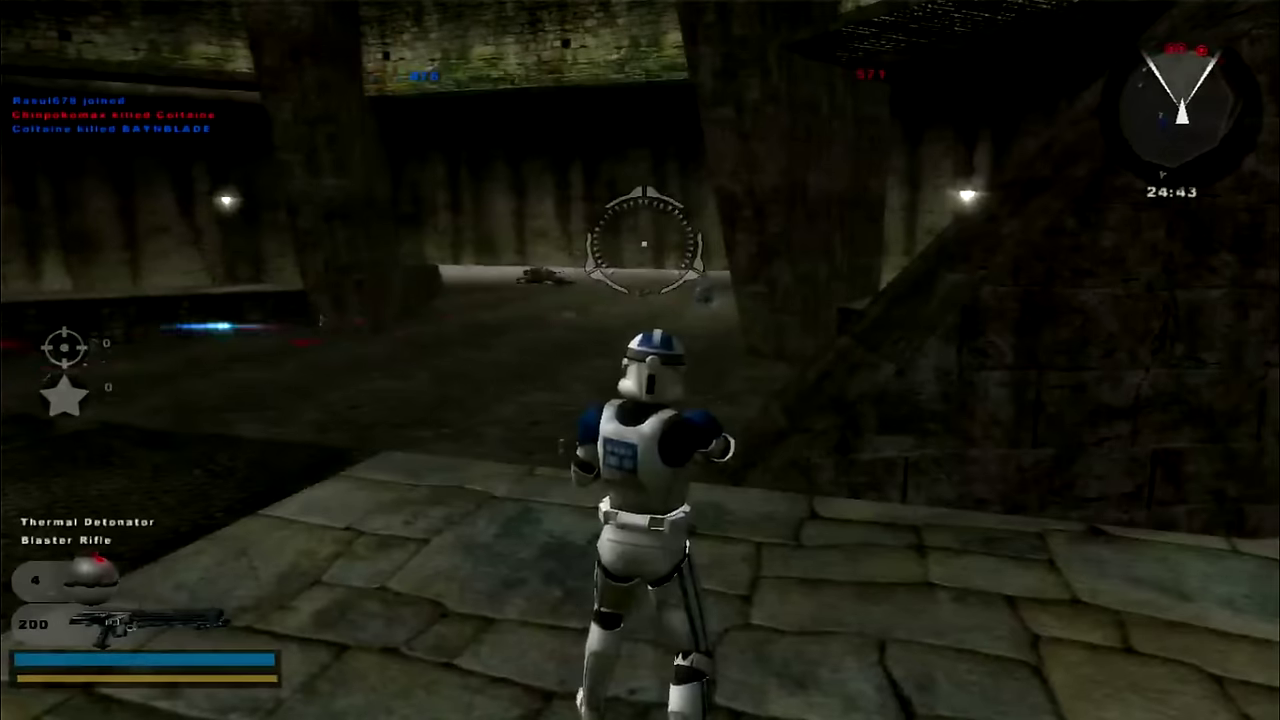
- Advance and fire at an enemy trooper, then view the server's player list
key("w")
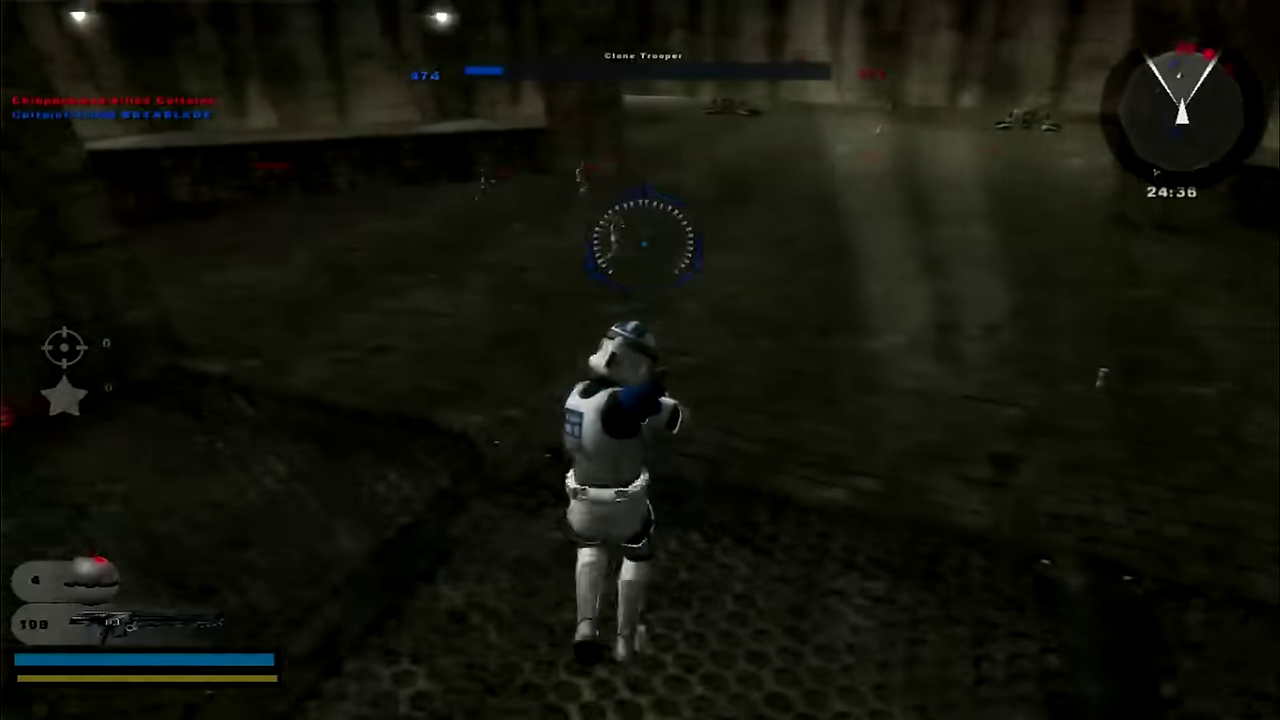
left_click(644, 240)
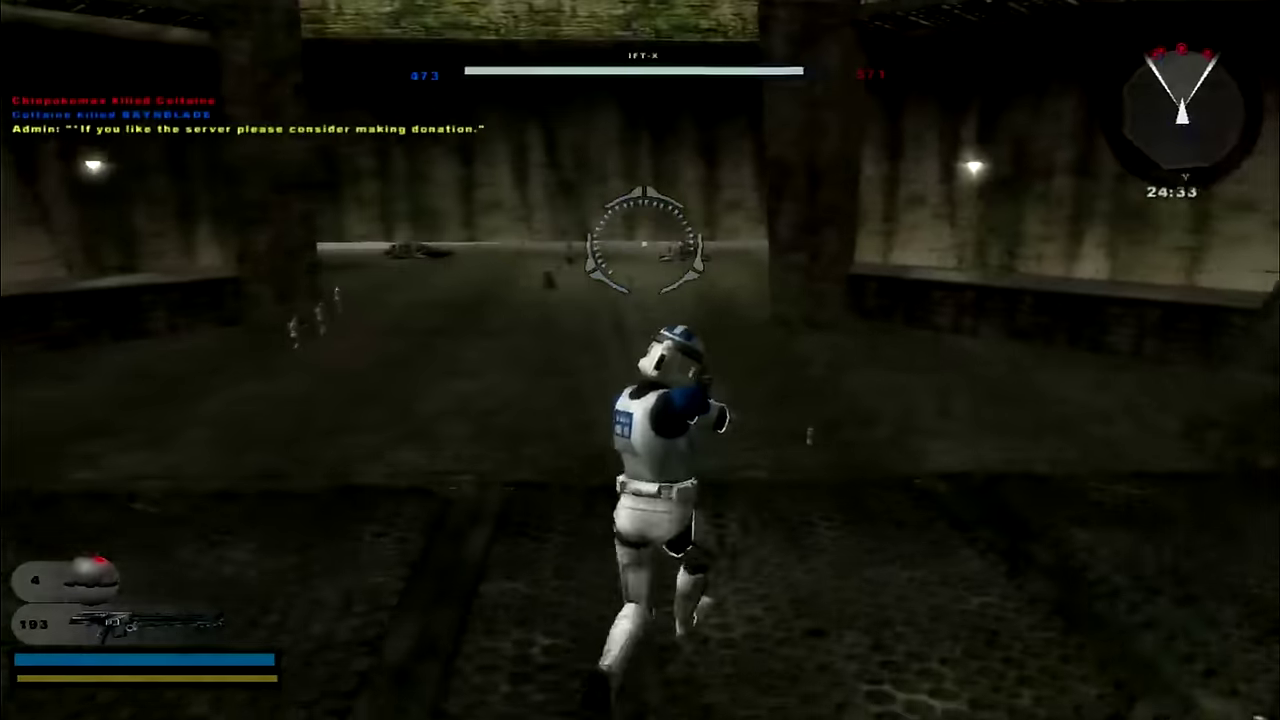
key("Escape")
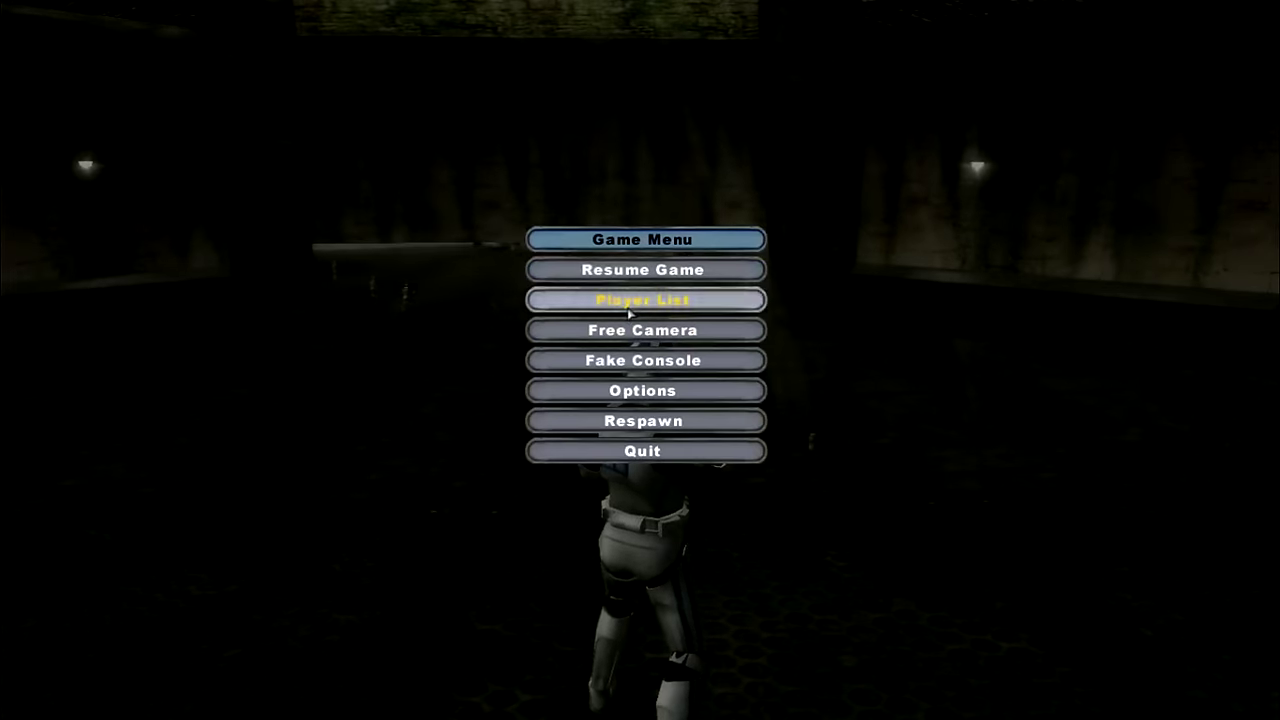
left_click(630, 305)
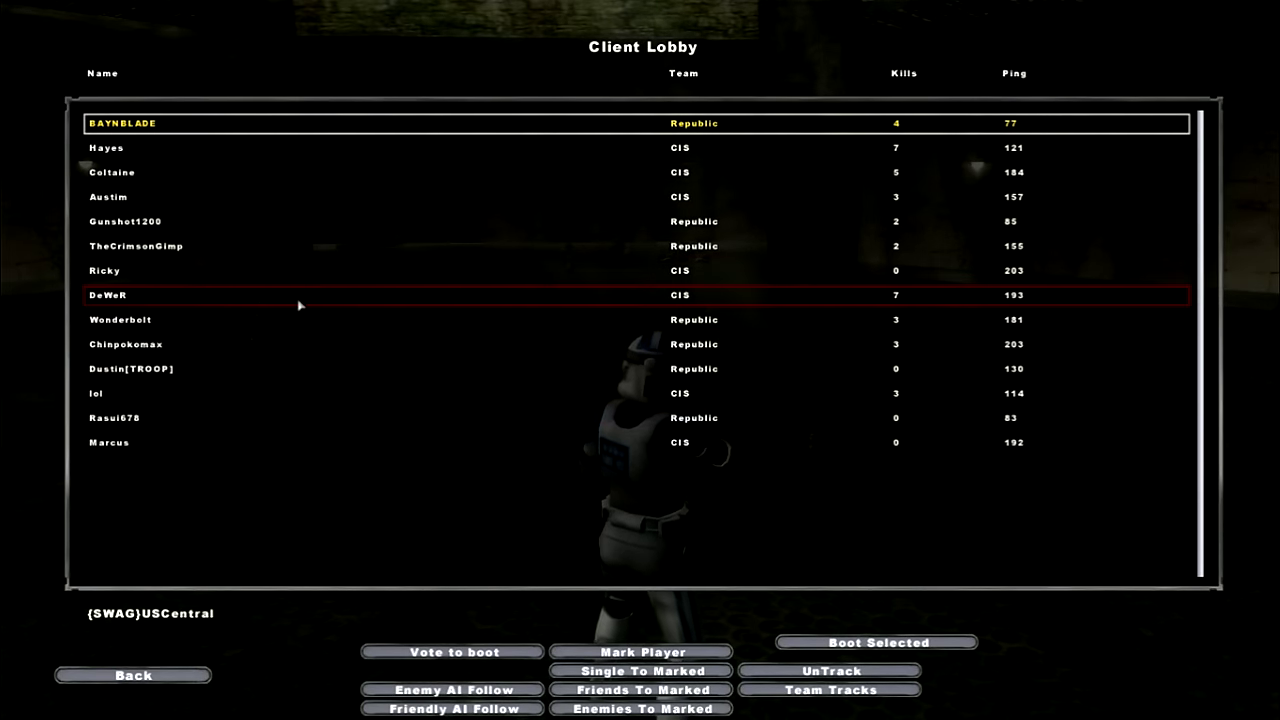
- Resume the battle, running forward and firing at an Assault Droid
key("Escape")
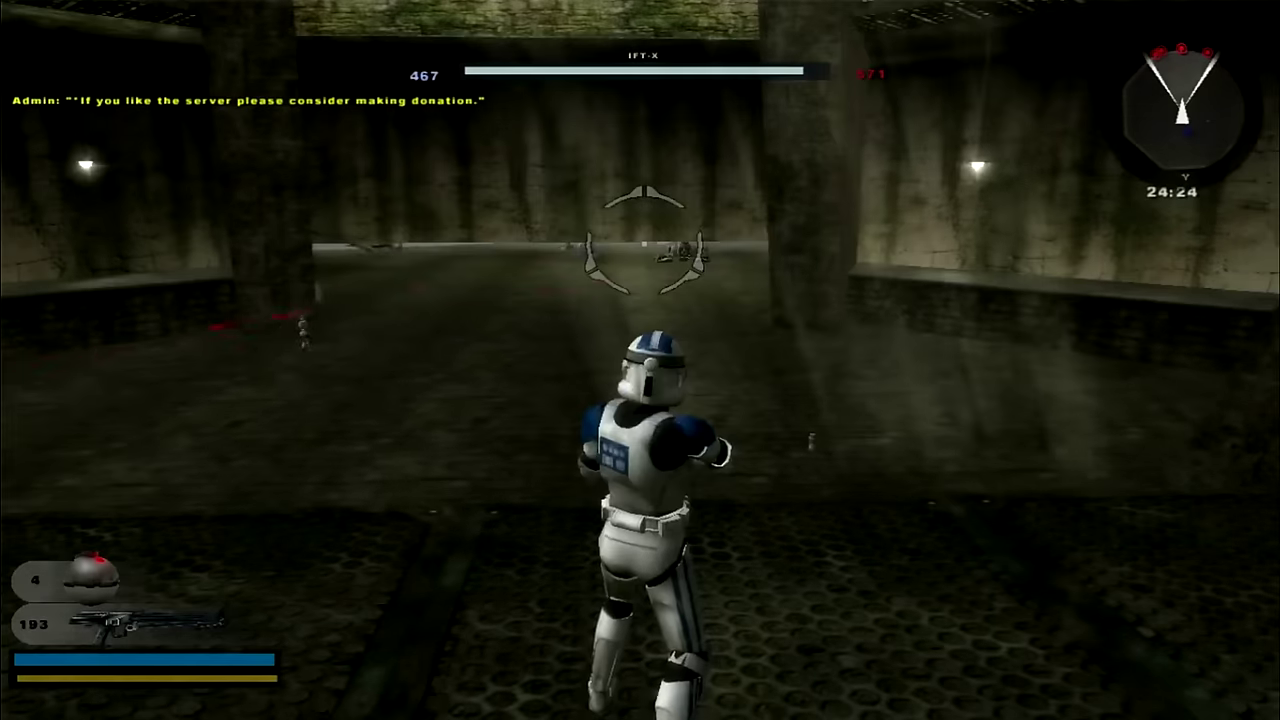
key("w")
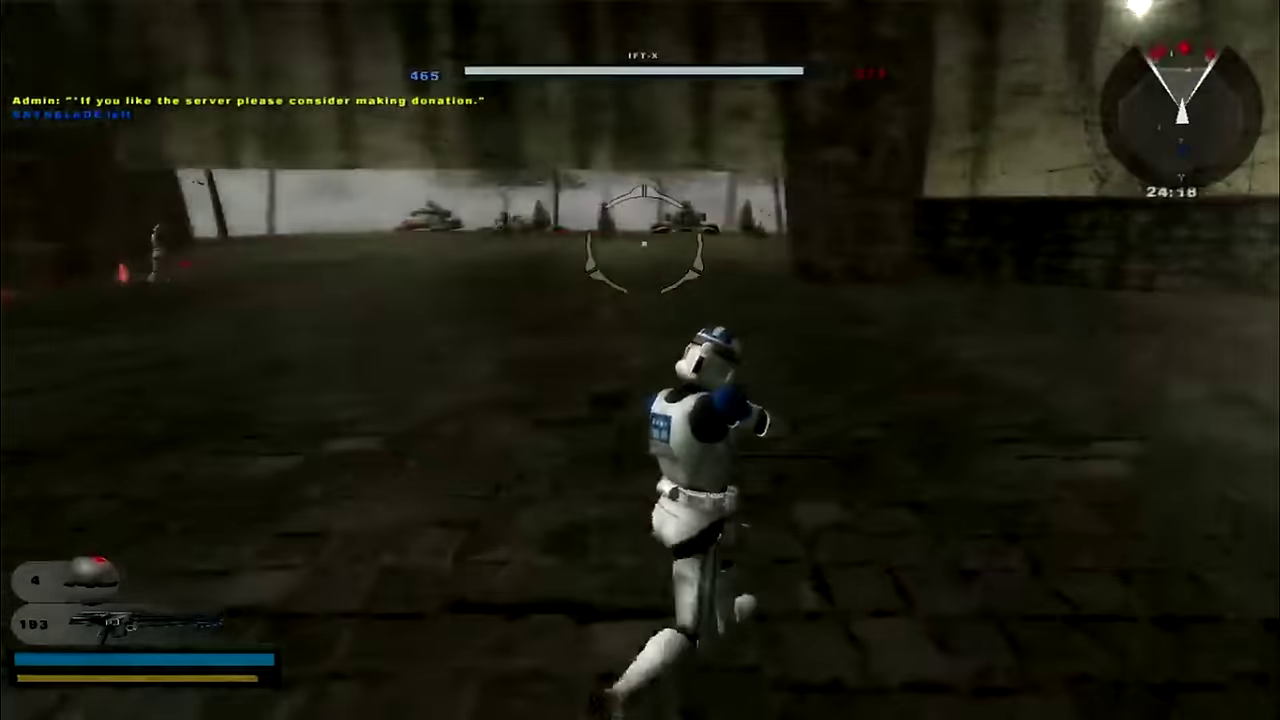
left_click(644, 243)
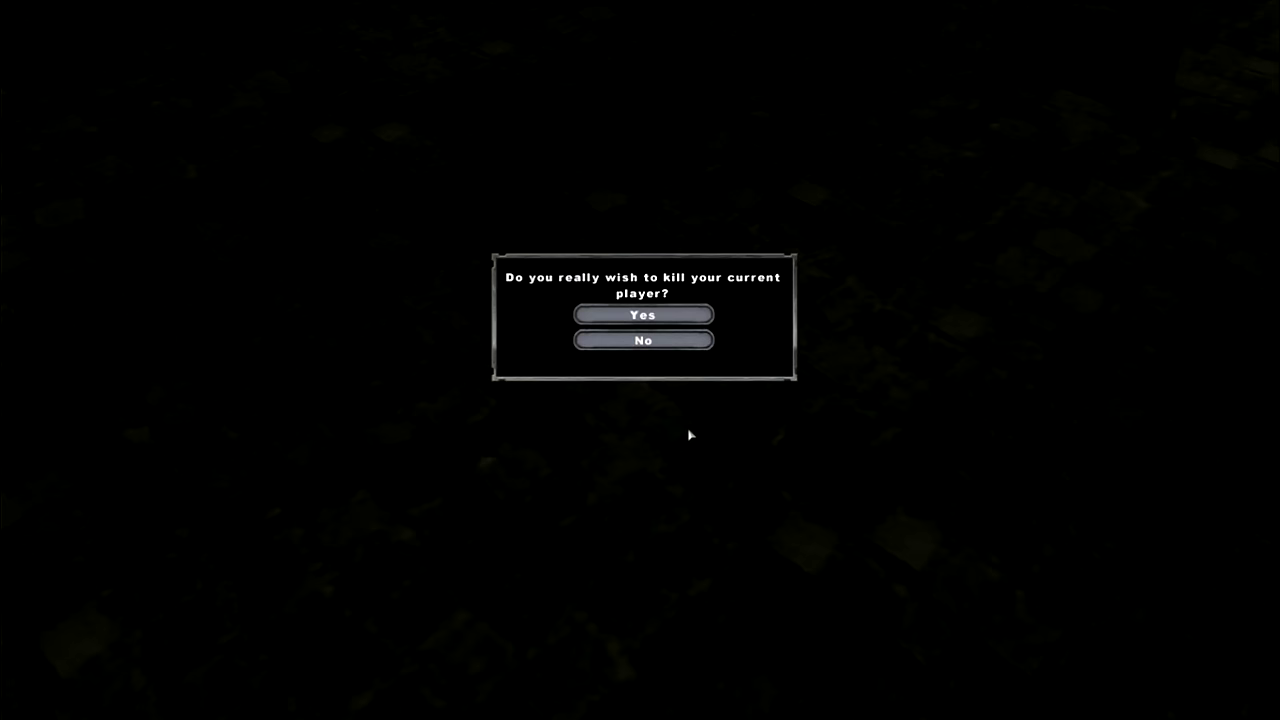
- Decline the respawn and quit the Yavin 4 match back to the multiplayer server list
left_click(665, 343)
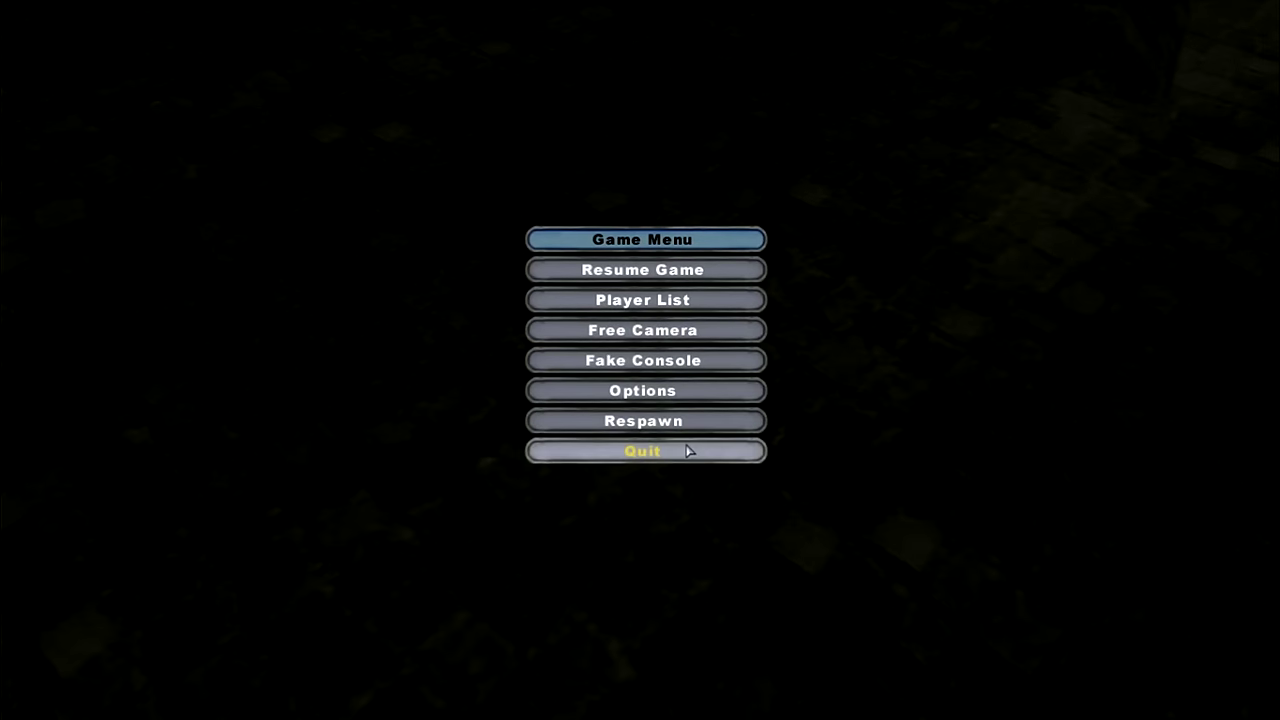
left_click(686, 451)
left_click(678, 298)
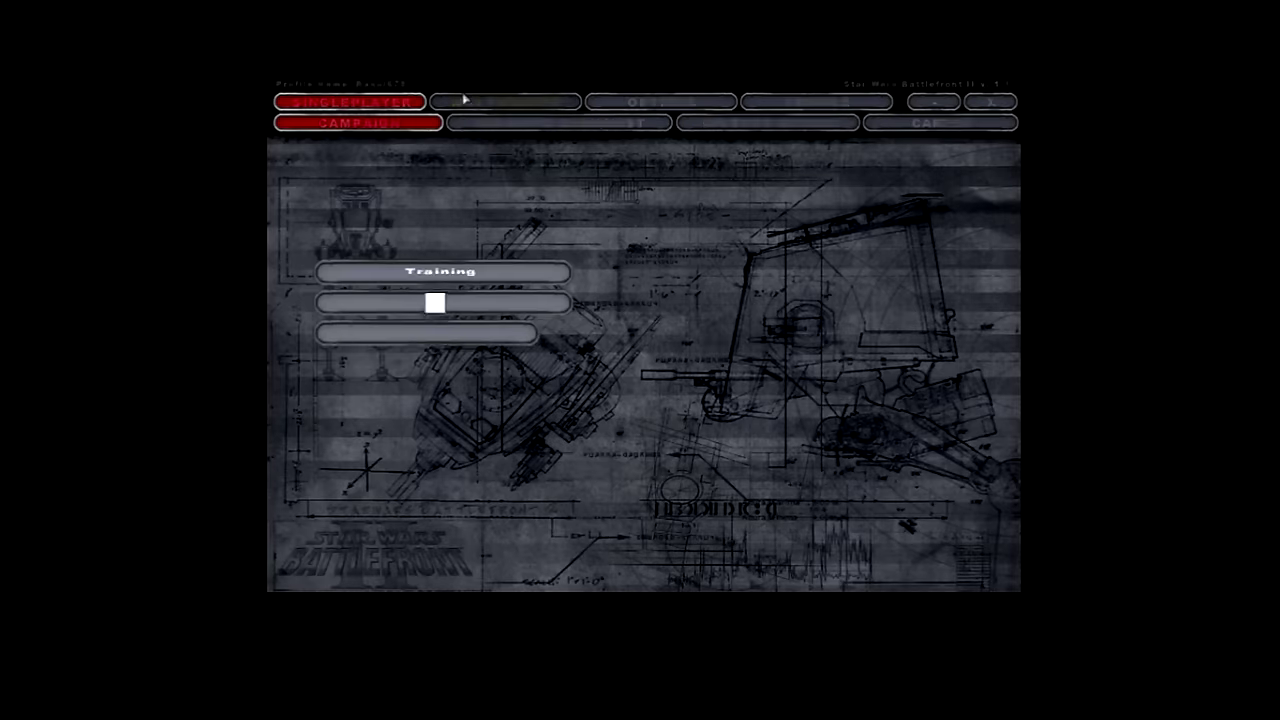
left_click(412, 104)
left_click(500, 104)
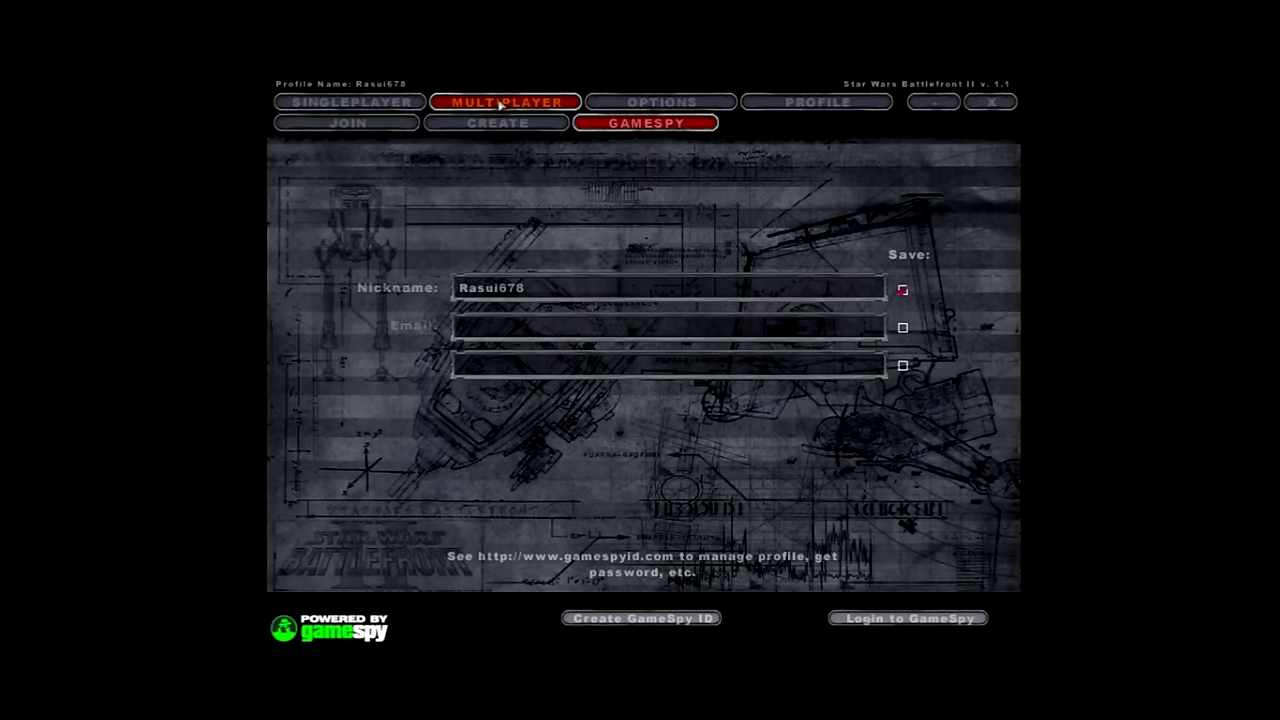
left_click(395, 127)
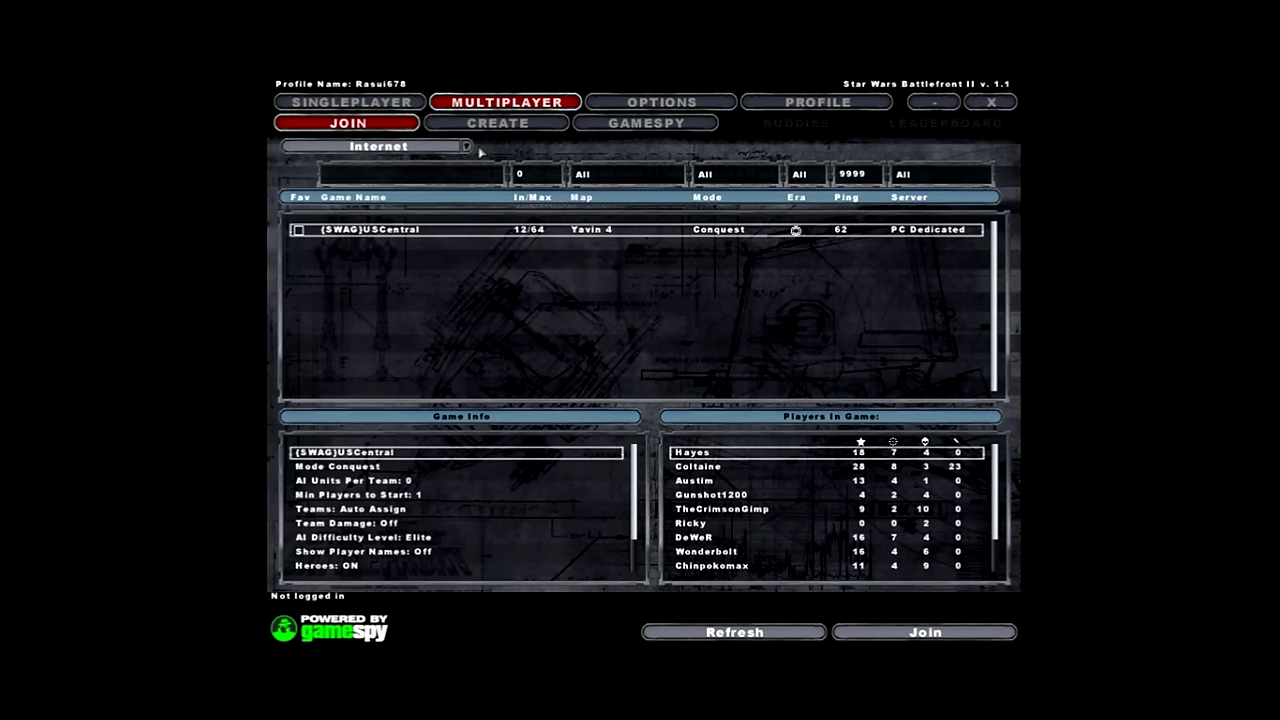
left_click(455, 147)
left_click(354, 186)
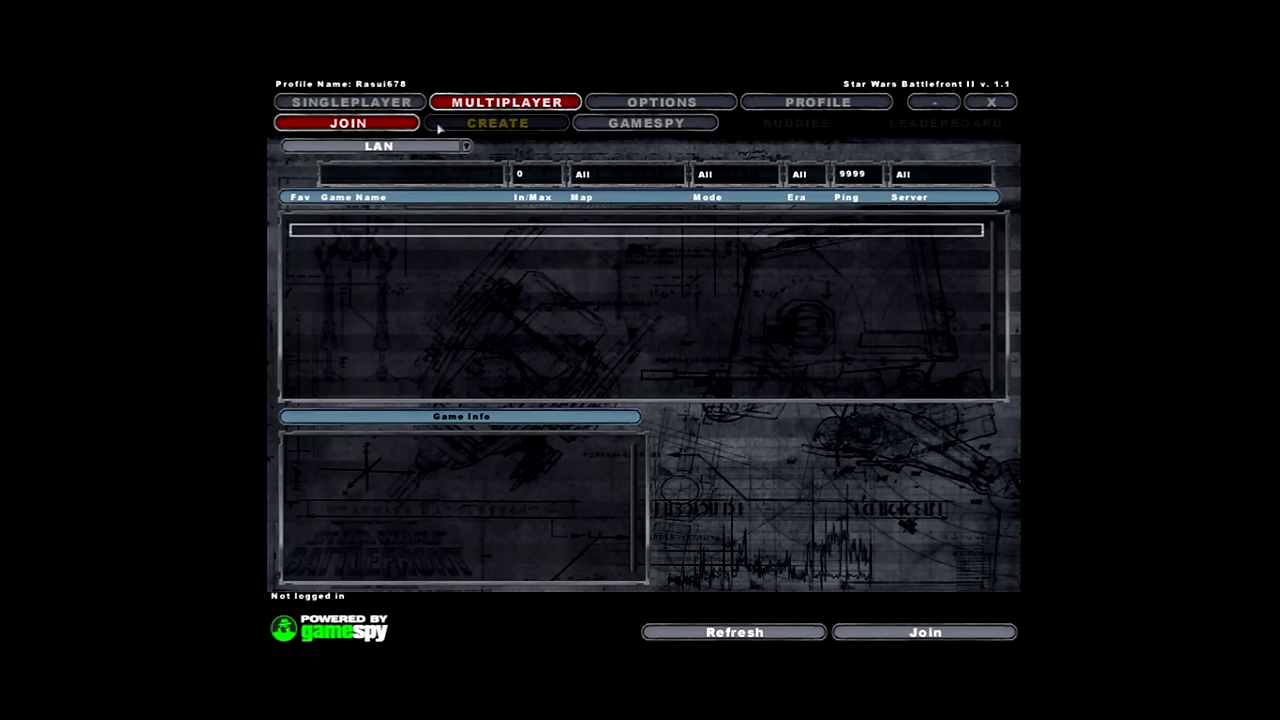
left_click(410, 147)
left_click(399, 174)
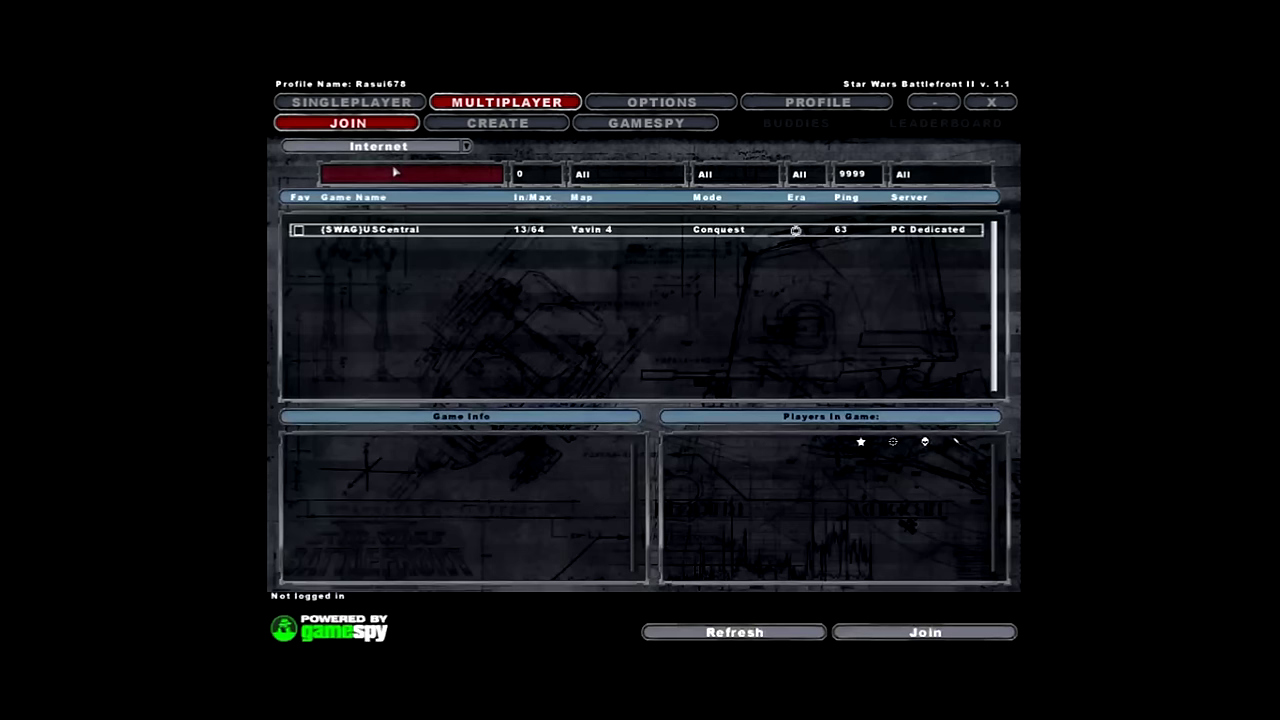